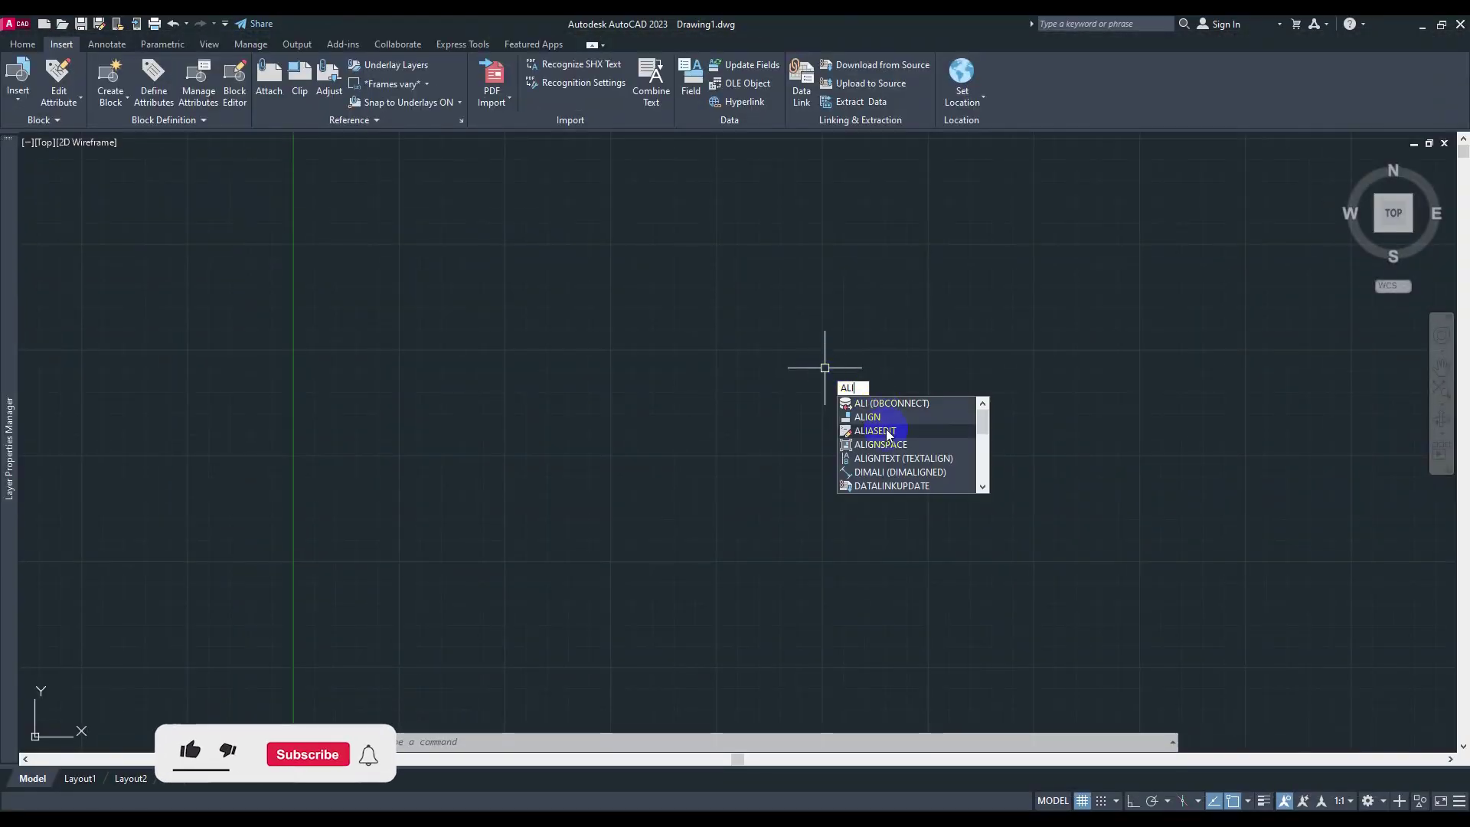
click(909, 431)
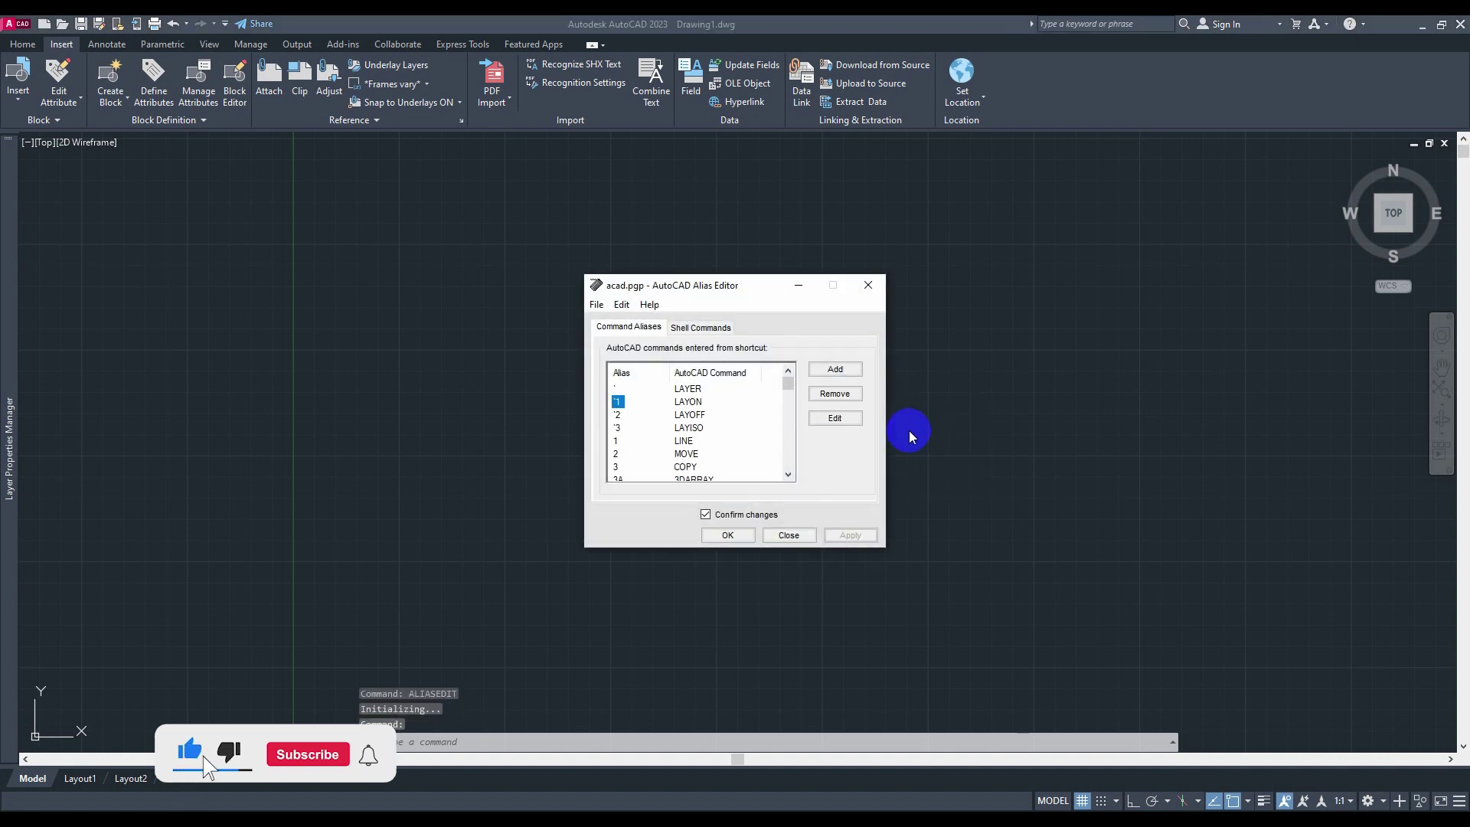
click(845, 373)
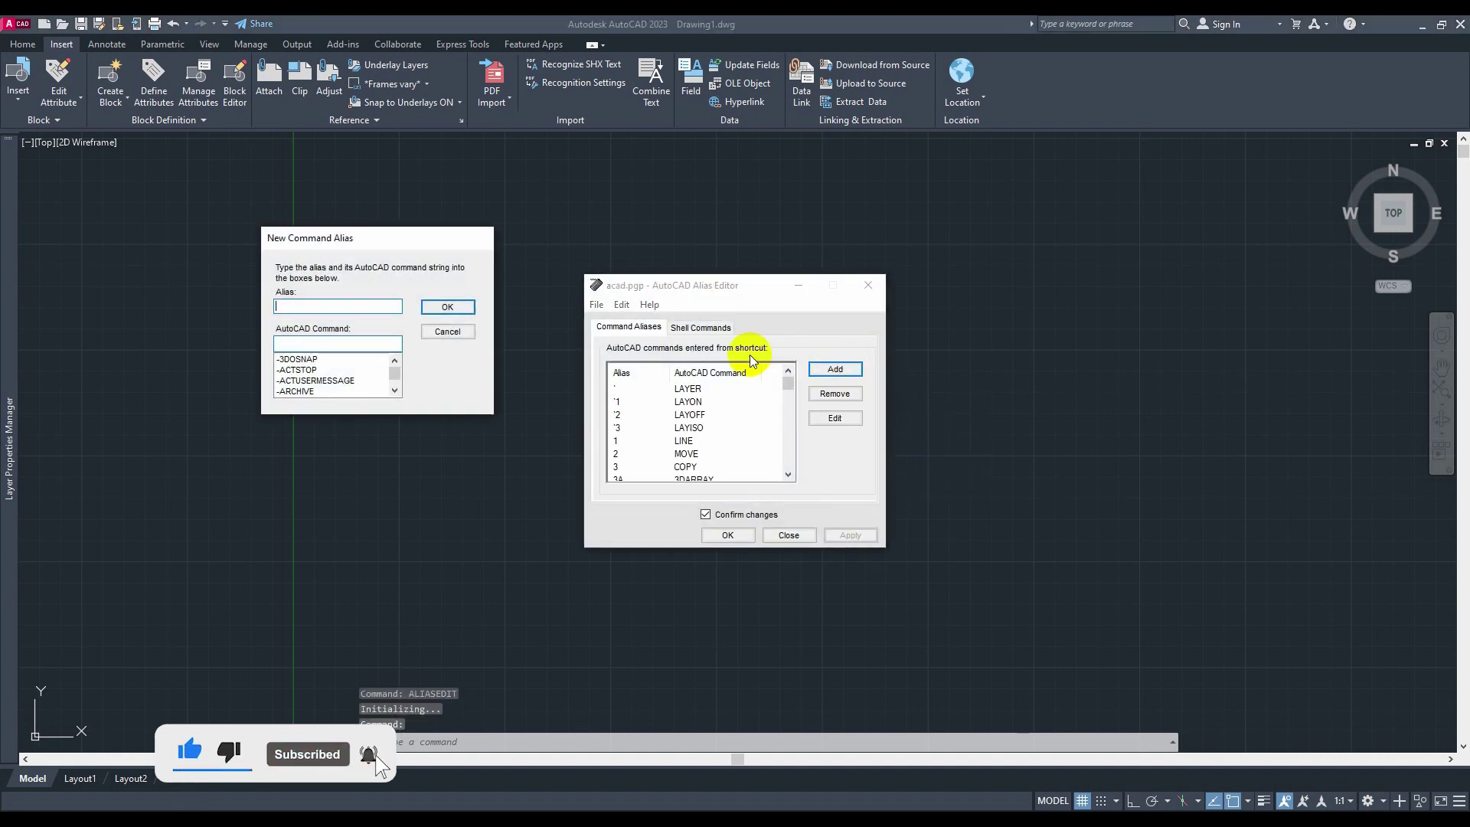
drag(431, 247, 490, 295)
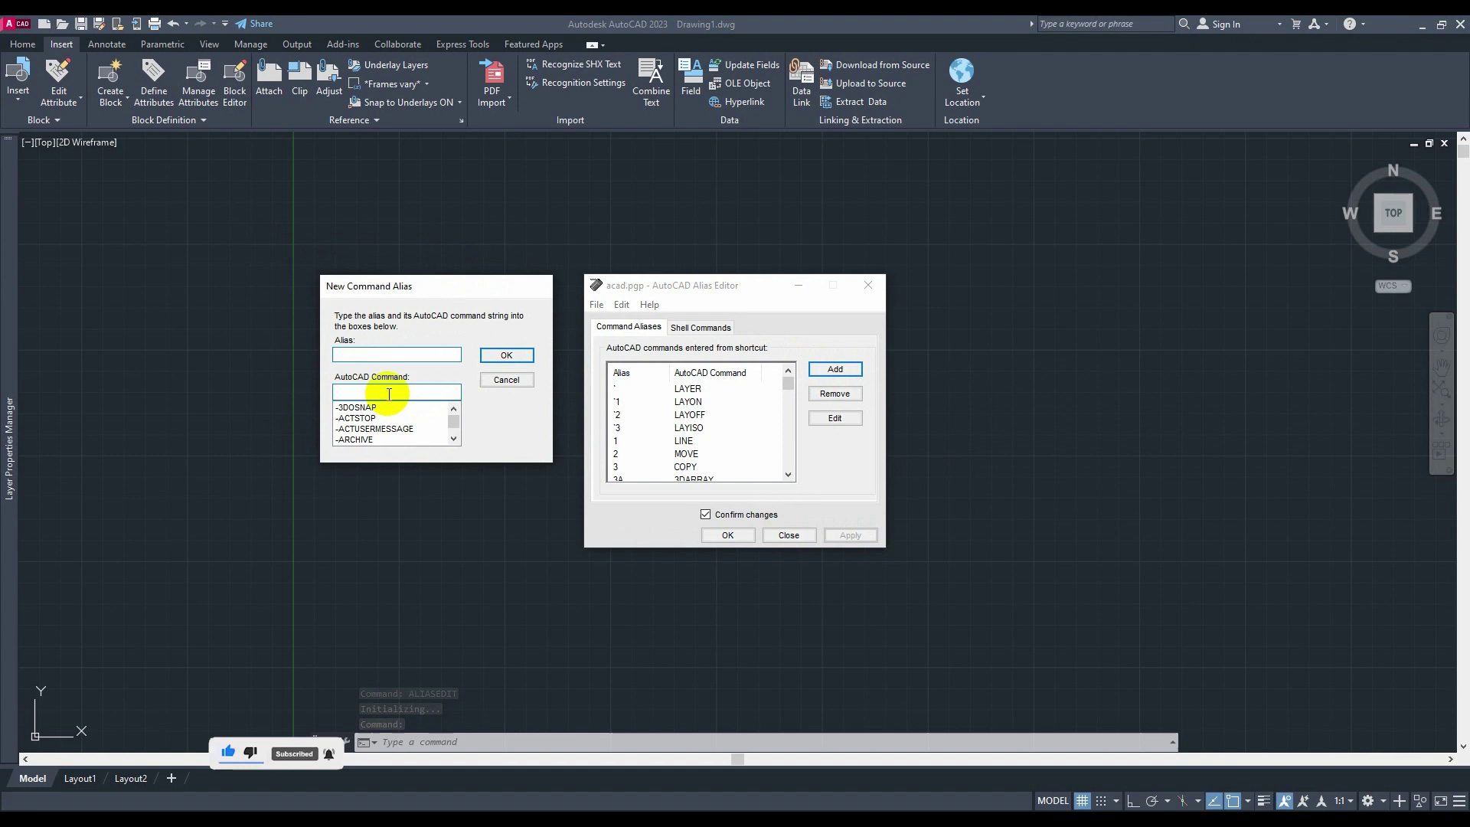
click(431, 393)
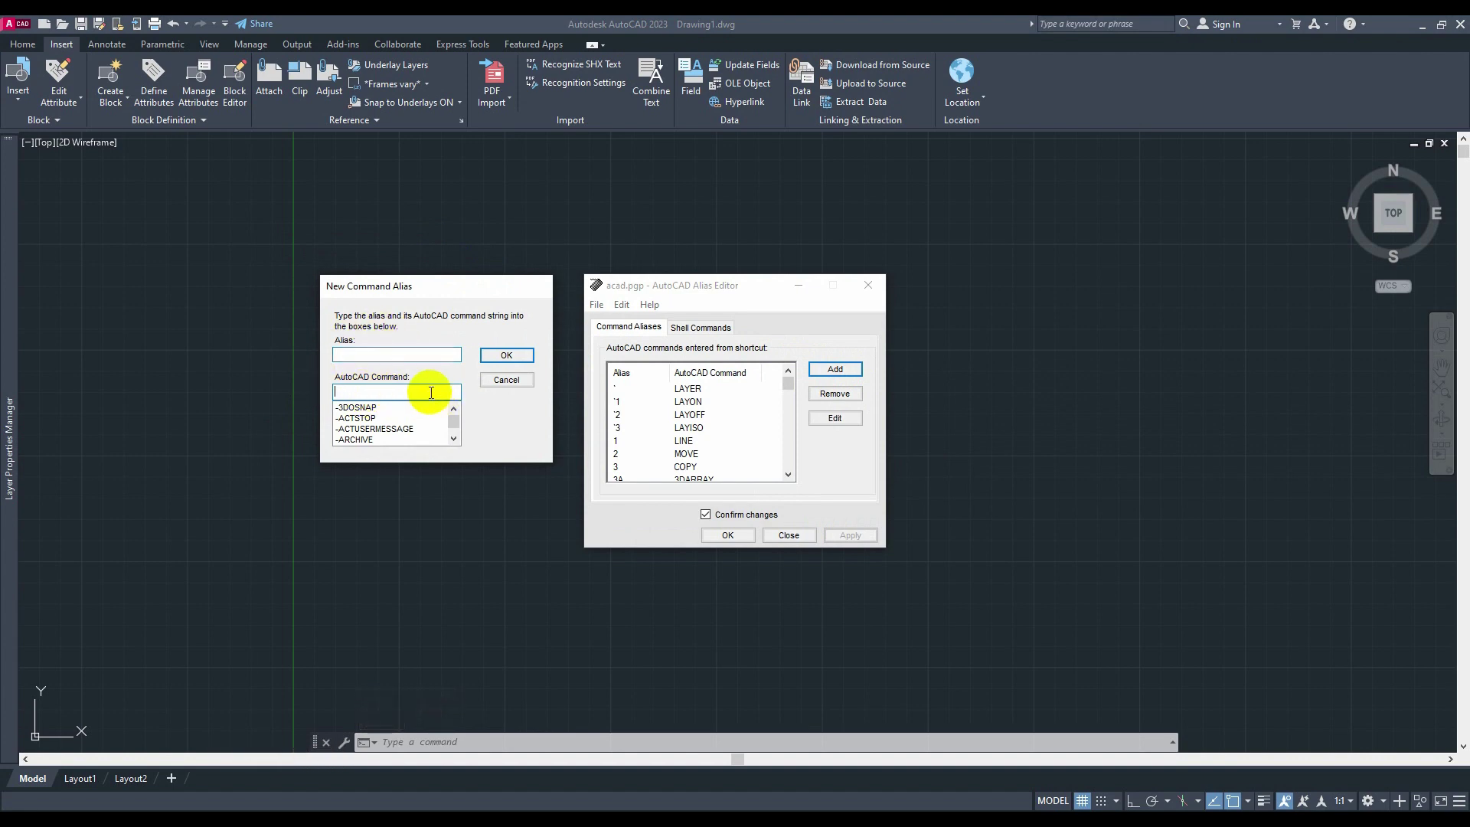
text(line)
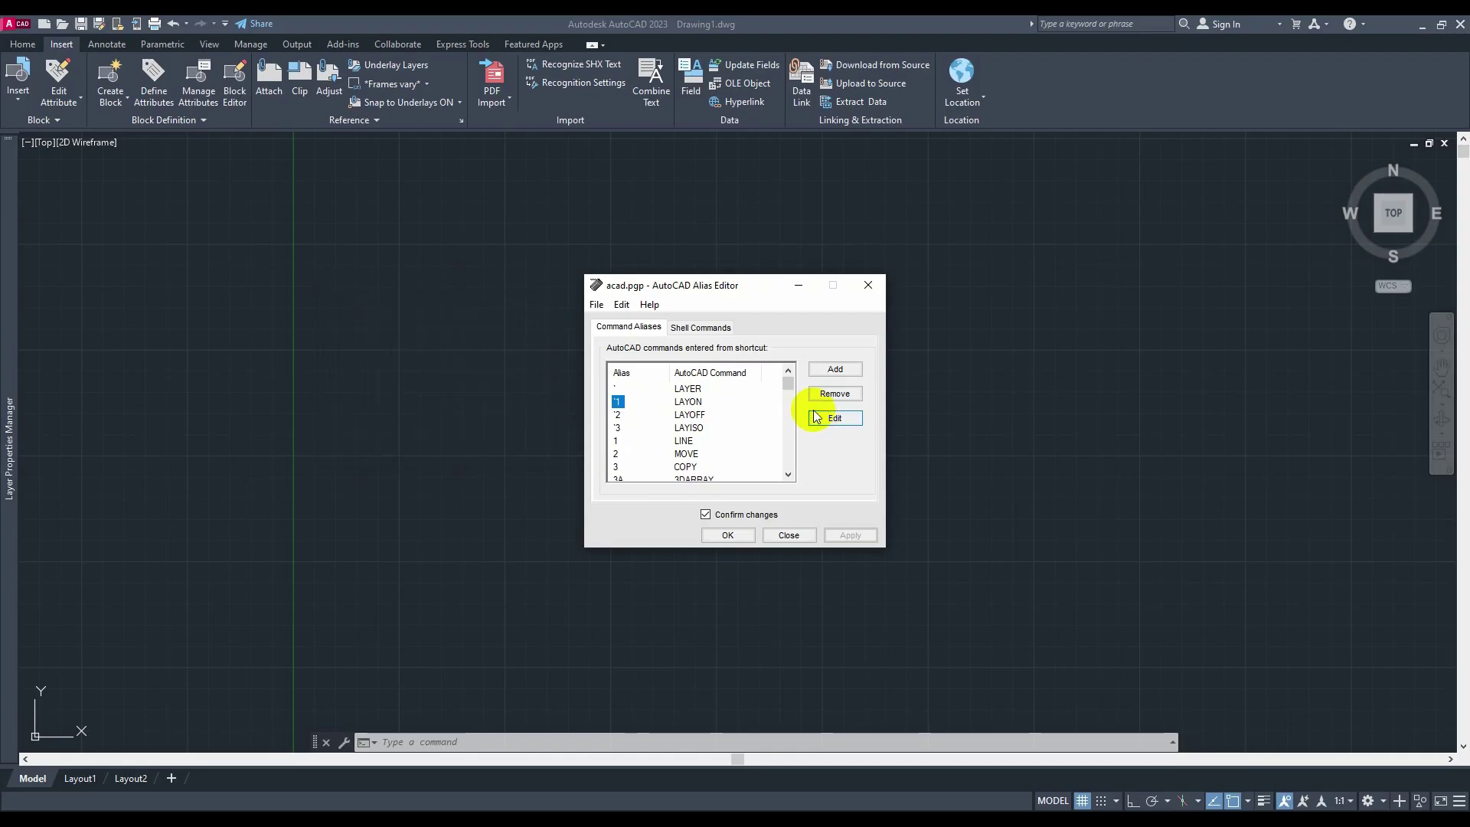
Draw an irregular seven-point outline with the LINE command.
click(782, 535)
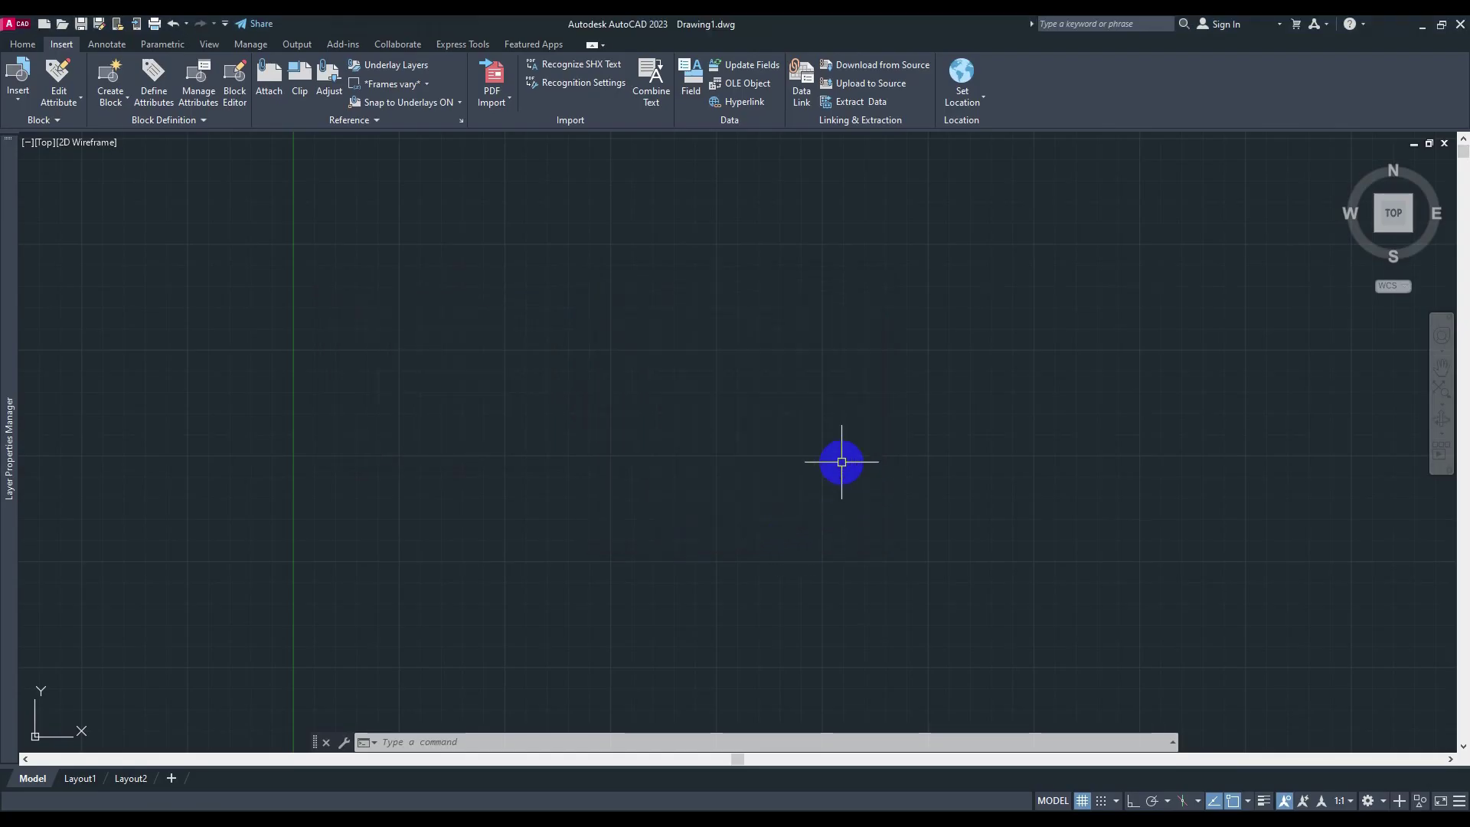
text(l)
key(Return)
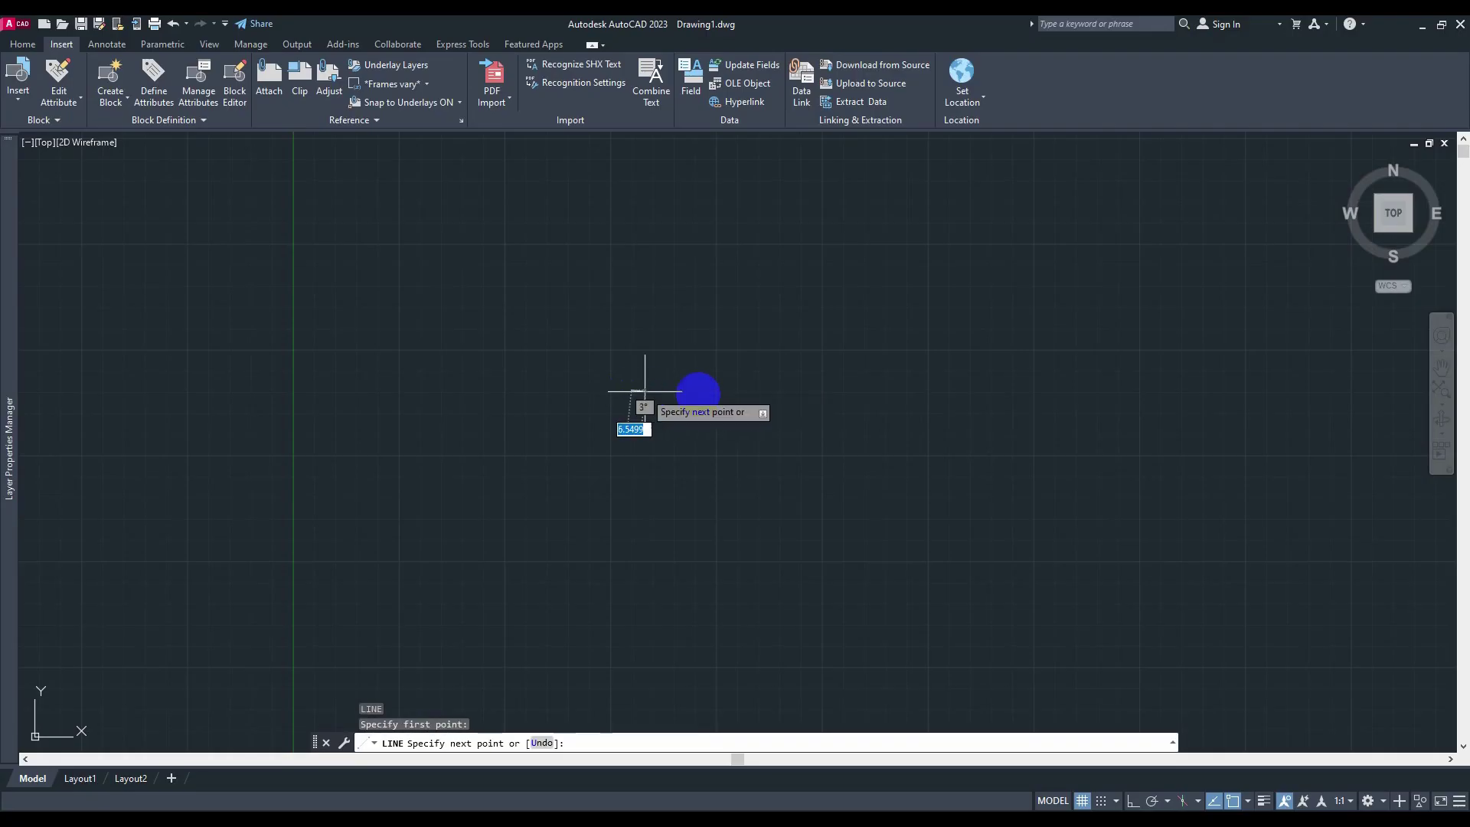
click(906, 394)
click(906, 463)
click(1113, 421)
click(1330, 363)
click(983, 296)
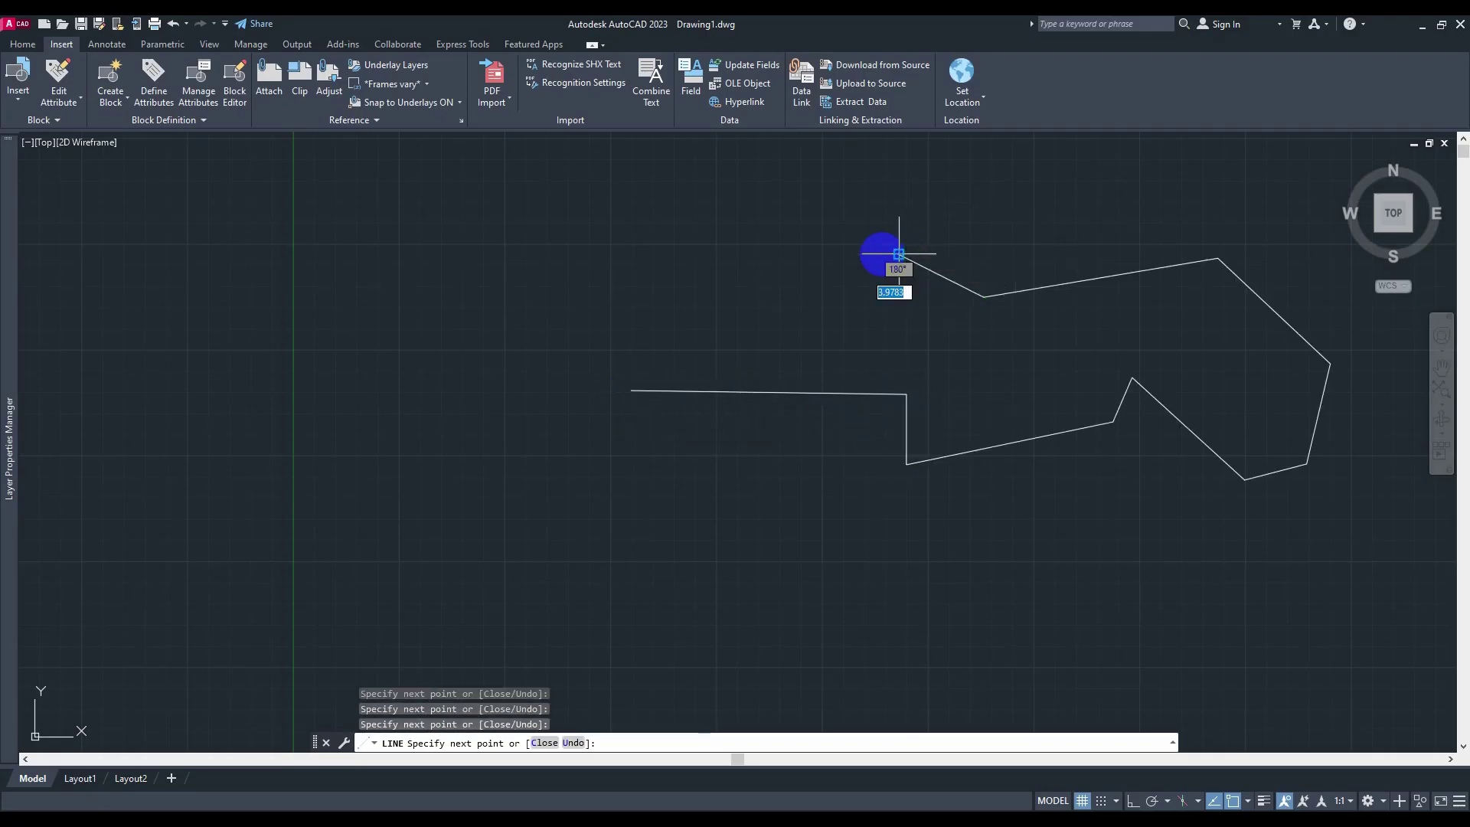
click(615, 254)
click(574, 389)
key(Escape)
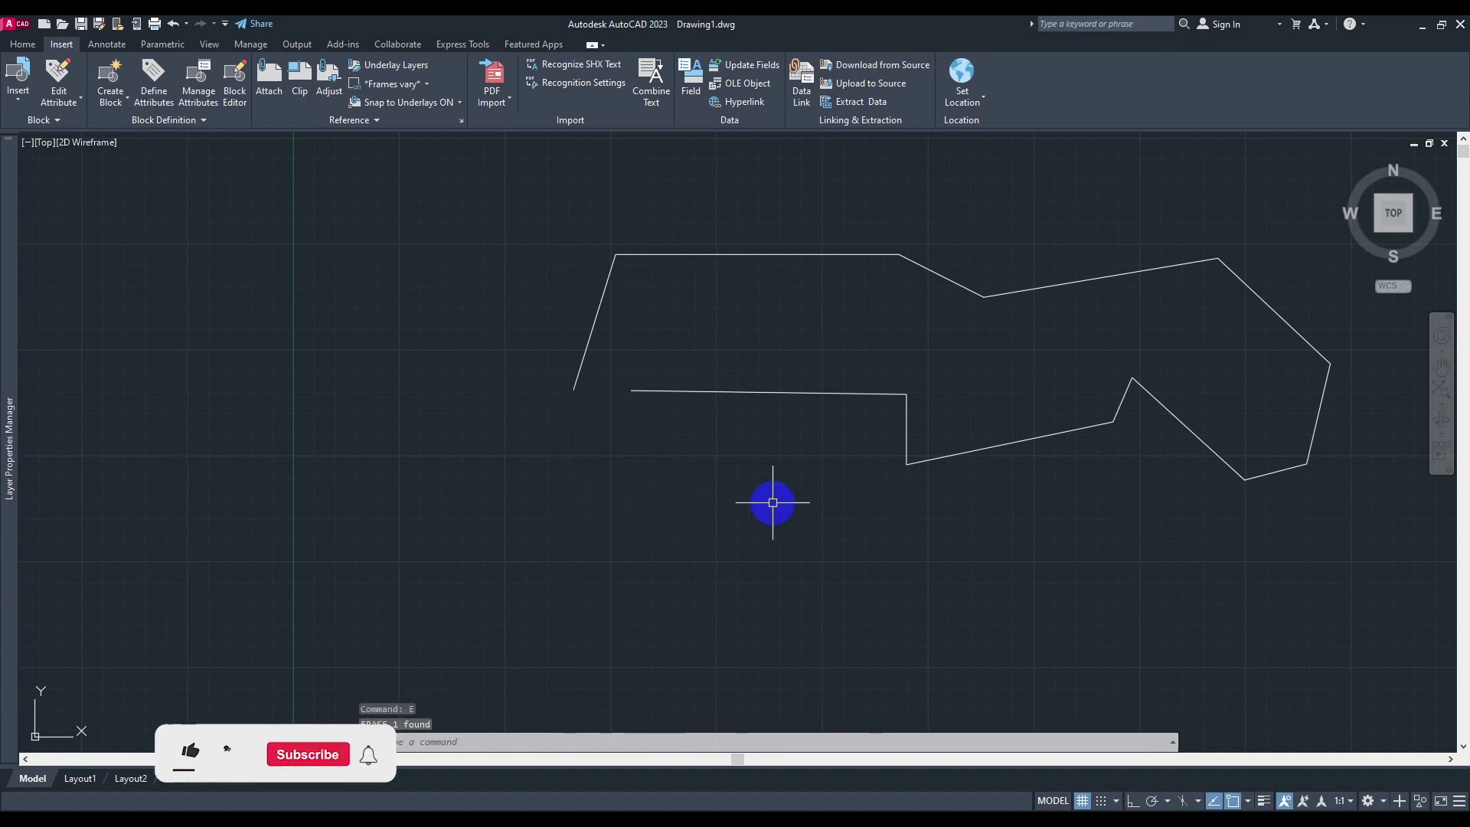
Draw a rectangle with RECTANG below the outline.
text(rec)
key(Return)
click(788, 486)
click(508, 604)
Offset the rectangle 20 units inward.
text(o)
key(Return)
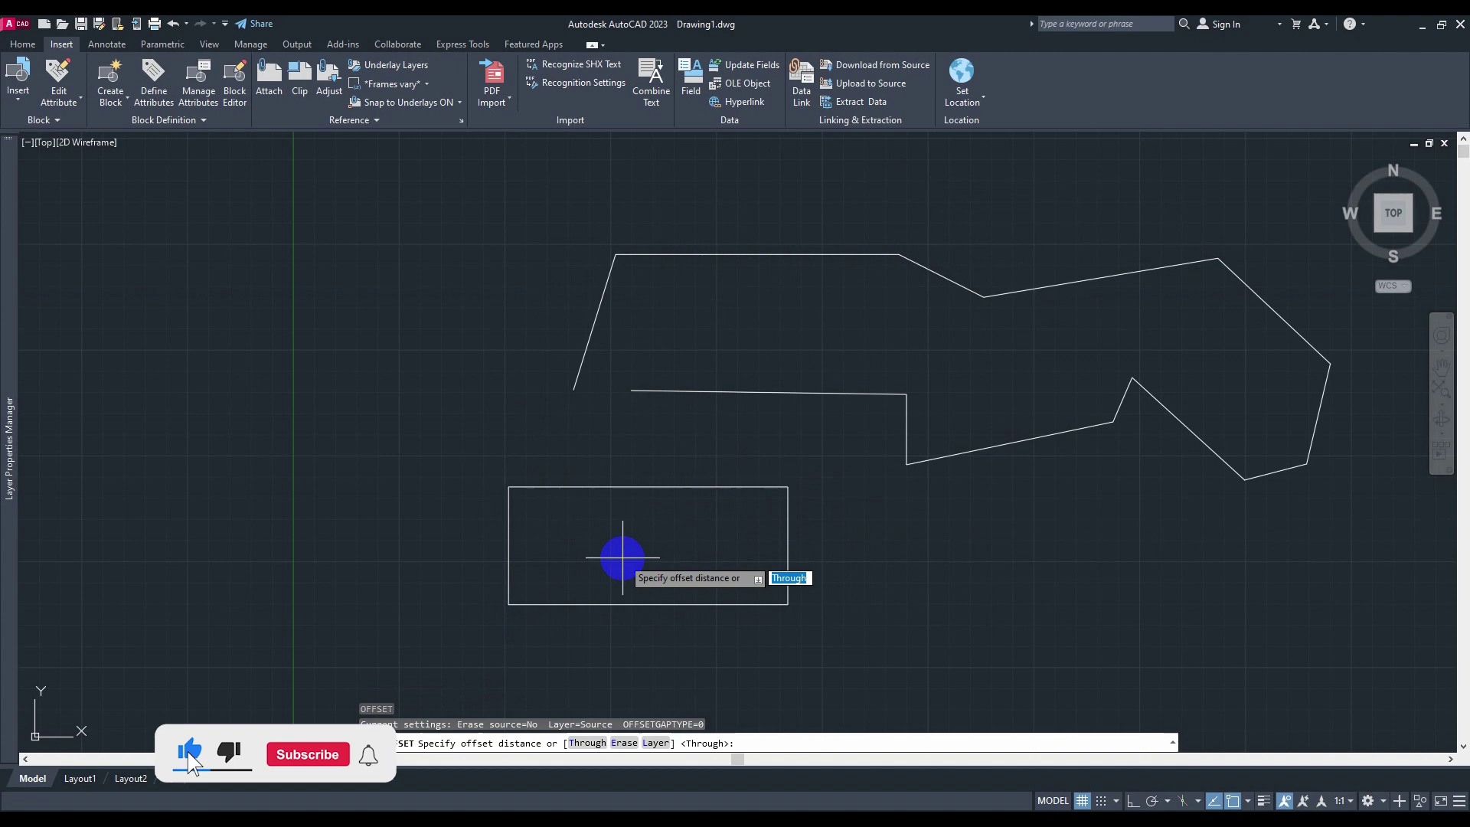
text(20)
key(Return)
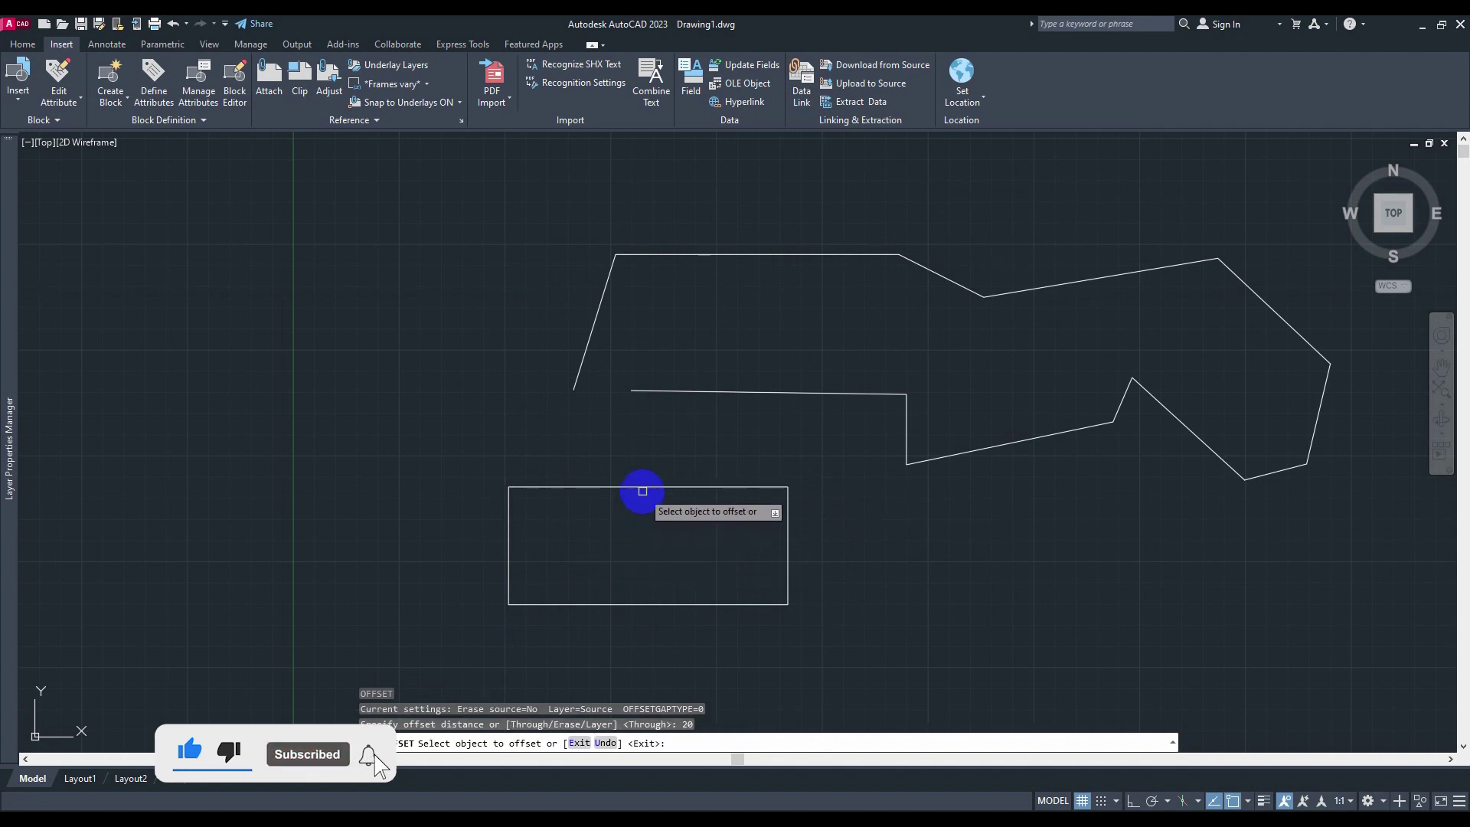
click(640, 487)
click(639, 509)
key(Escape)
Crossing-select both rectangles and rotate them about 40 degrees.
click(656, 452)
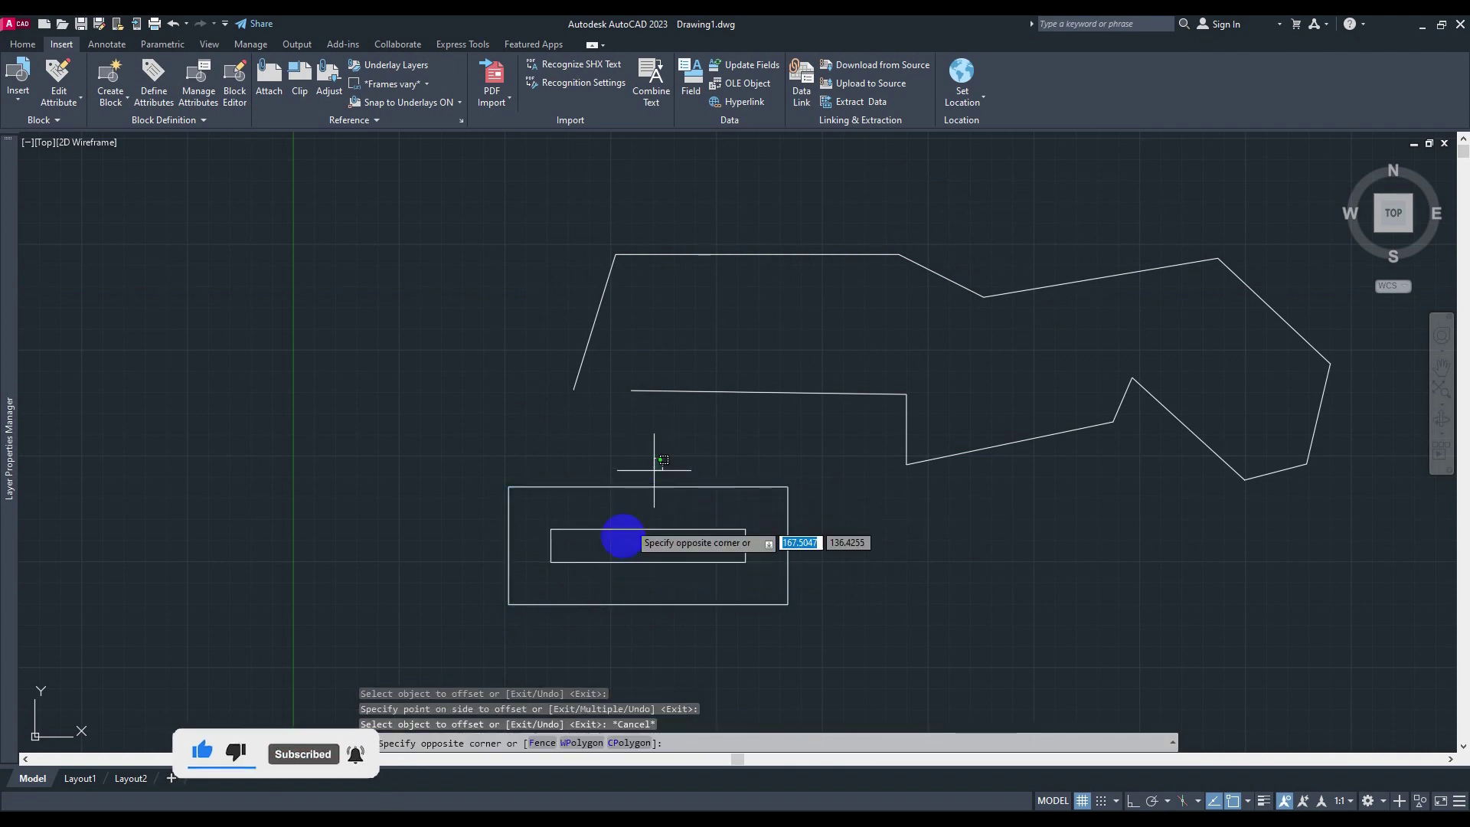
click(596, 605)
text(ro)
key(Return)
click(648, 605)
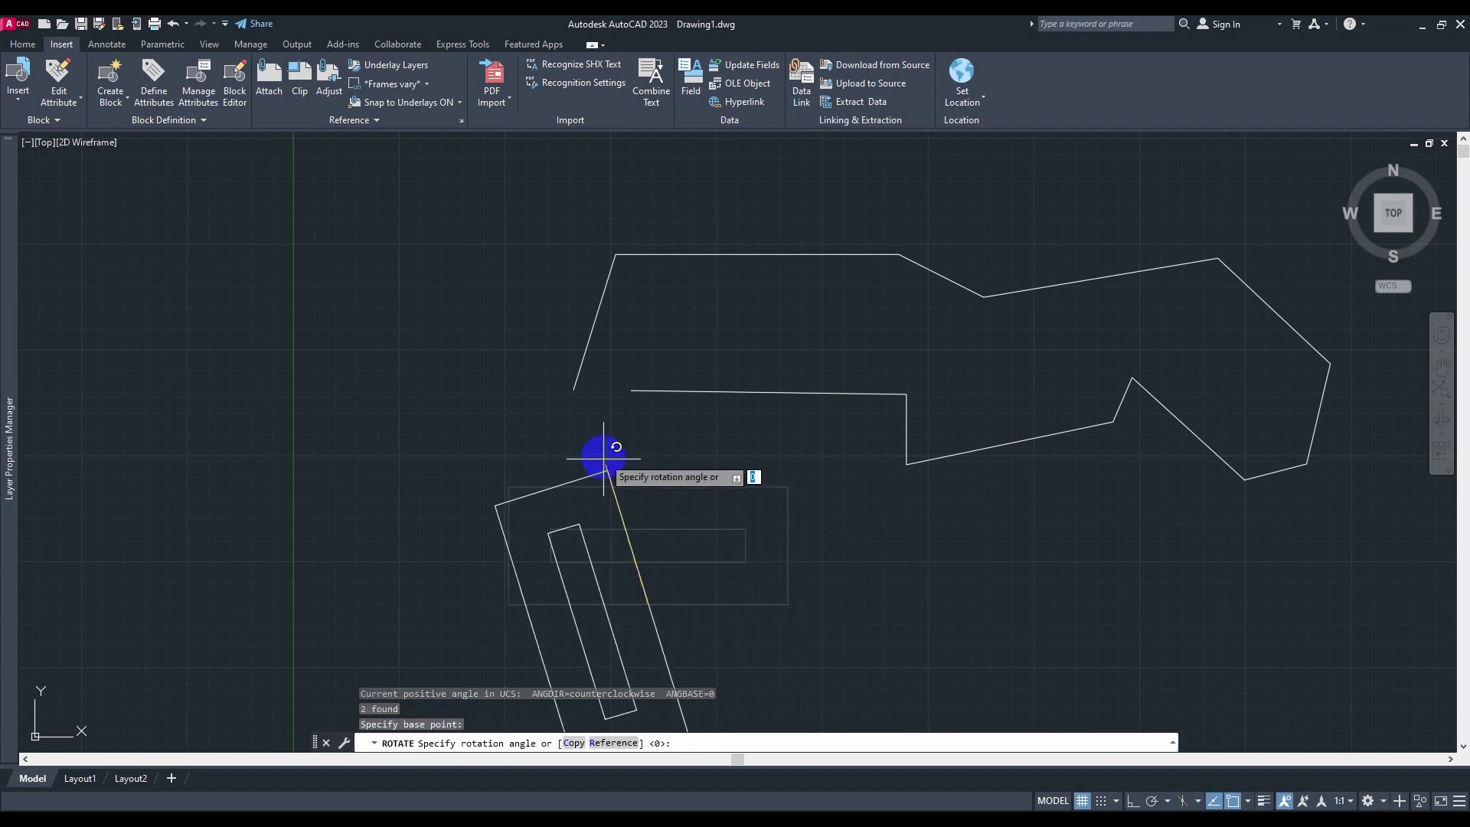
click(770, 699)
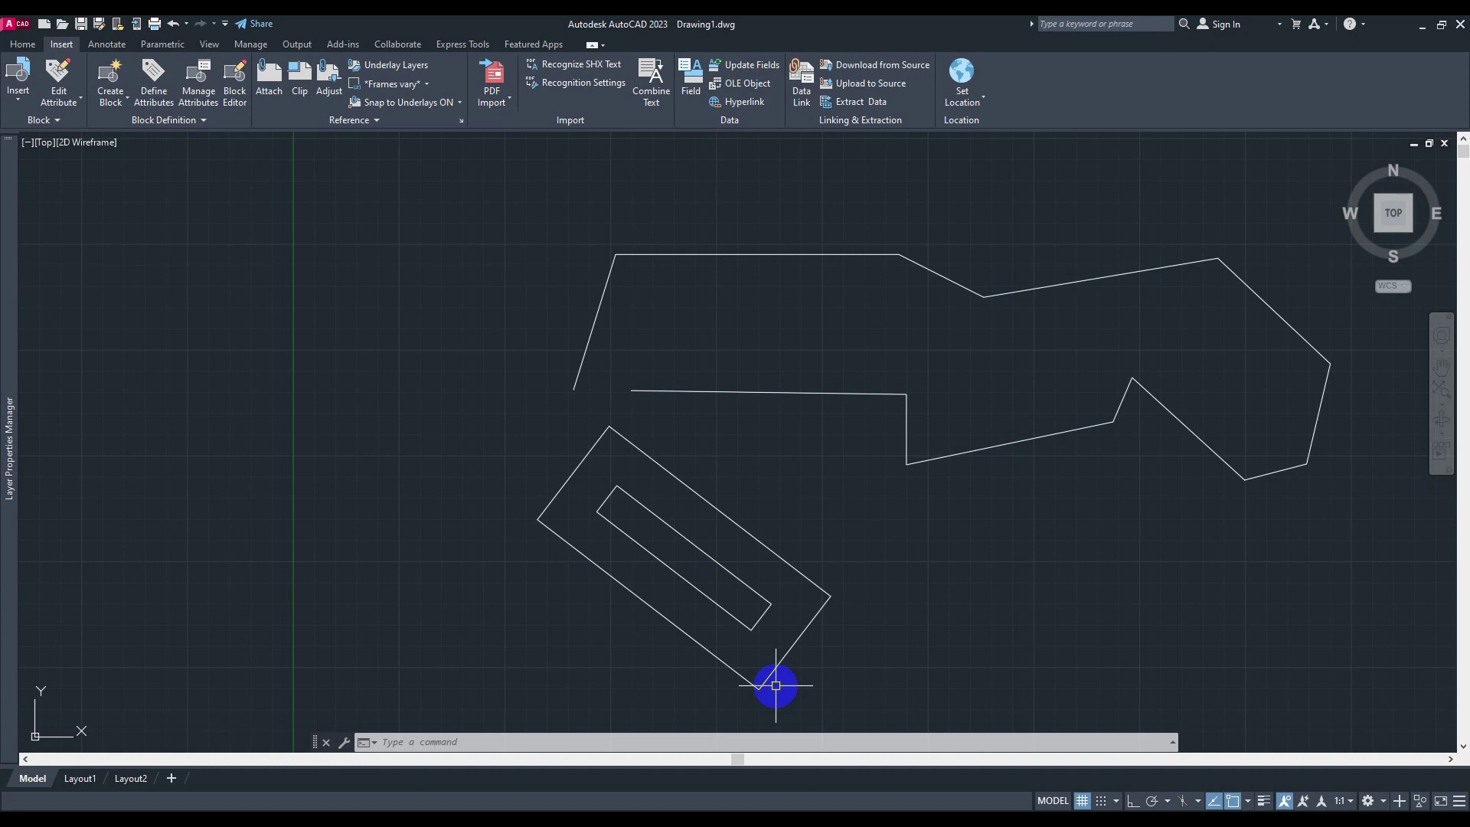
Open the layer list with LA and pan to make room above the outline.
key(Escape)
text(la)
key(Return)
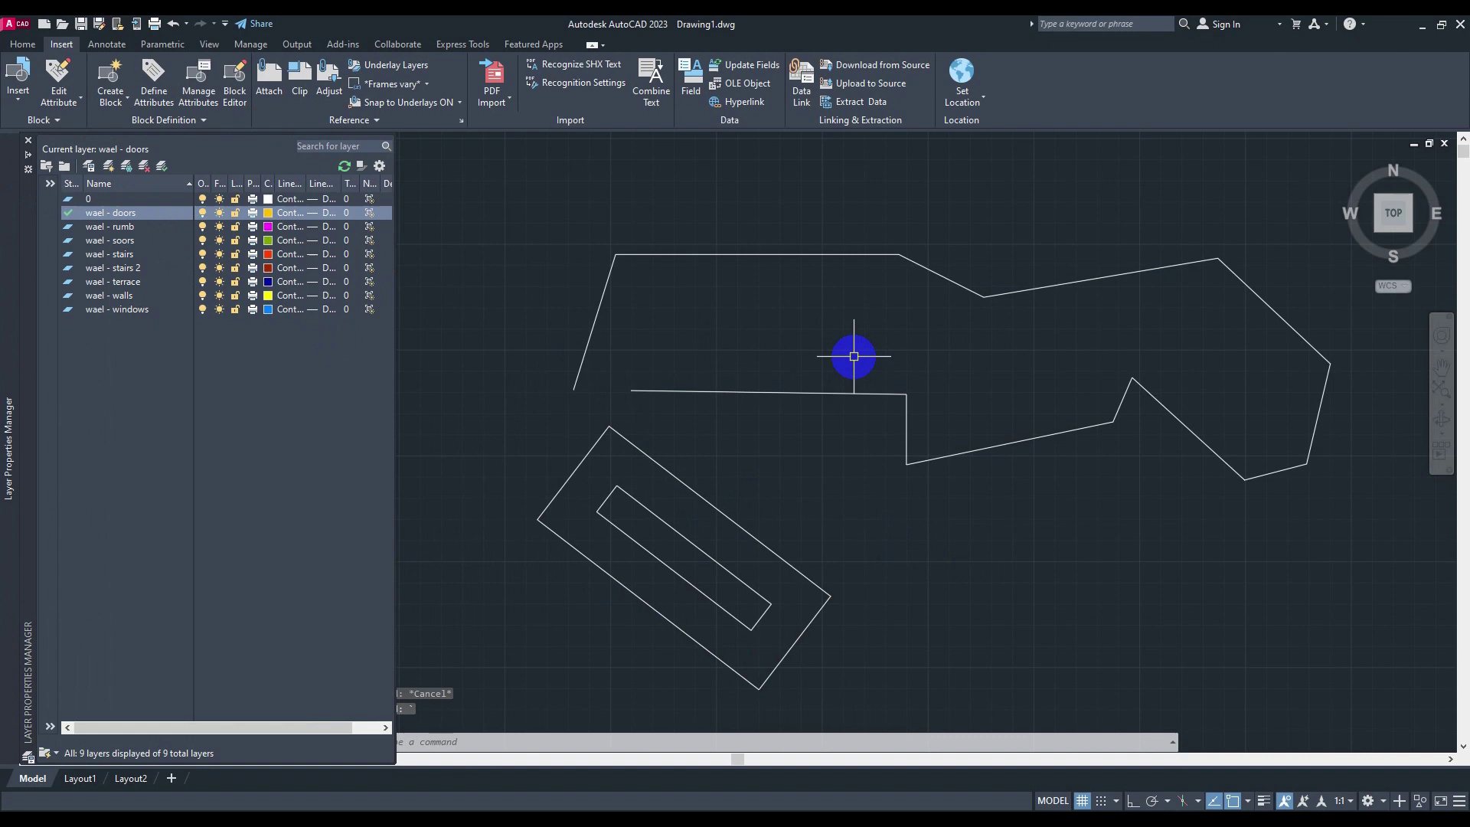
scroll(853, 354, down, 2)
middle_drag(856, 345, 764, 578)
Draw a tall narrow rectangle above the outline, then highlight the windows layer.
text(rec)
key(Return)
click(791, 262)
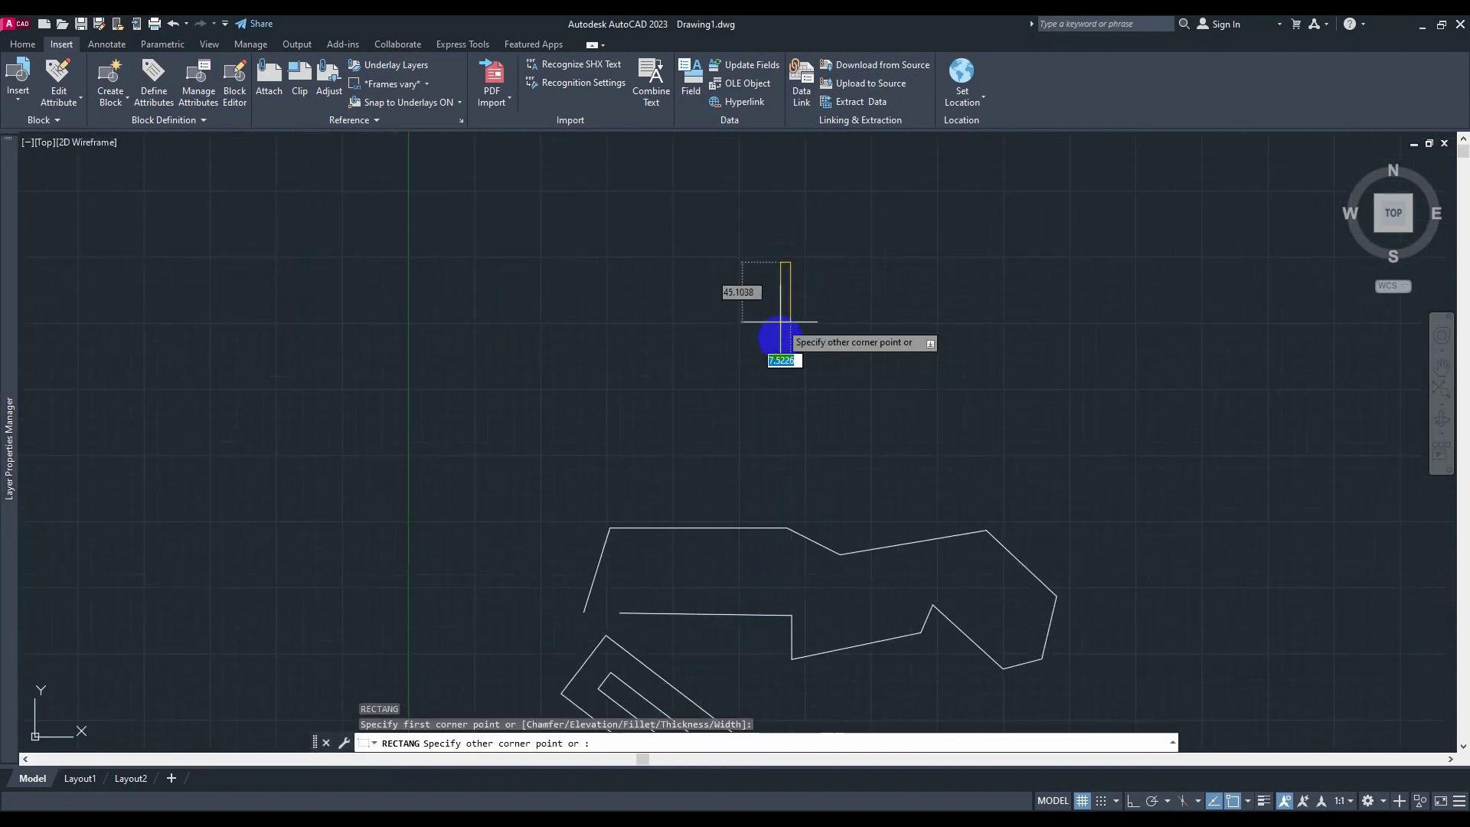
click(781, 405)
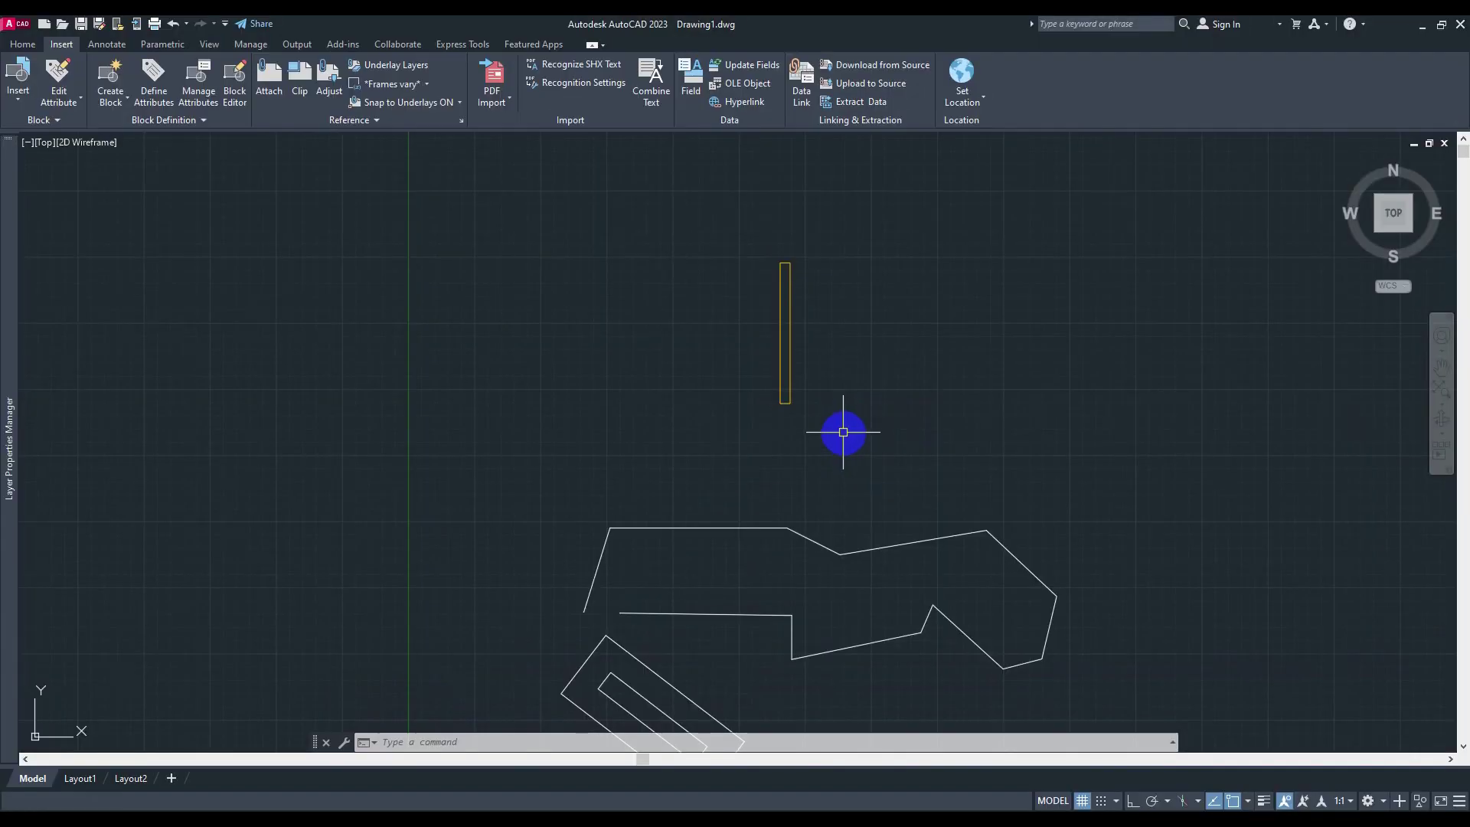
mouse_move(4, 440)
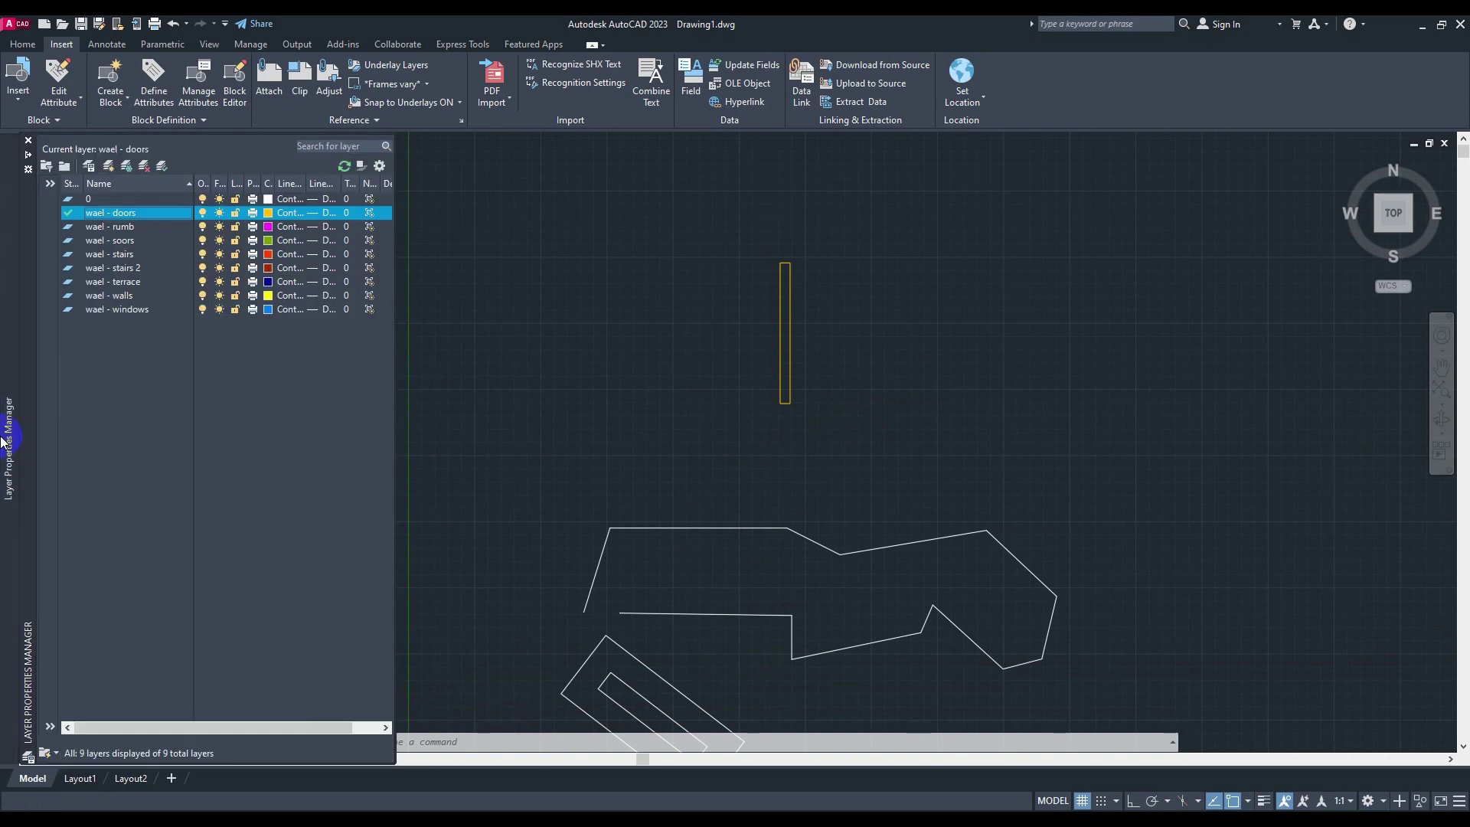
drag(138, 425, 89, 339)
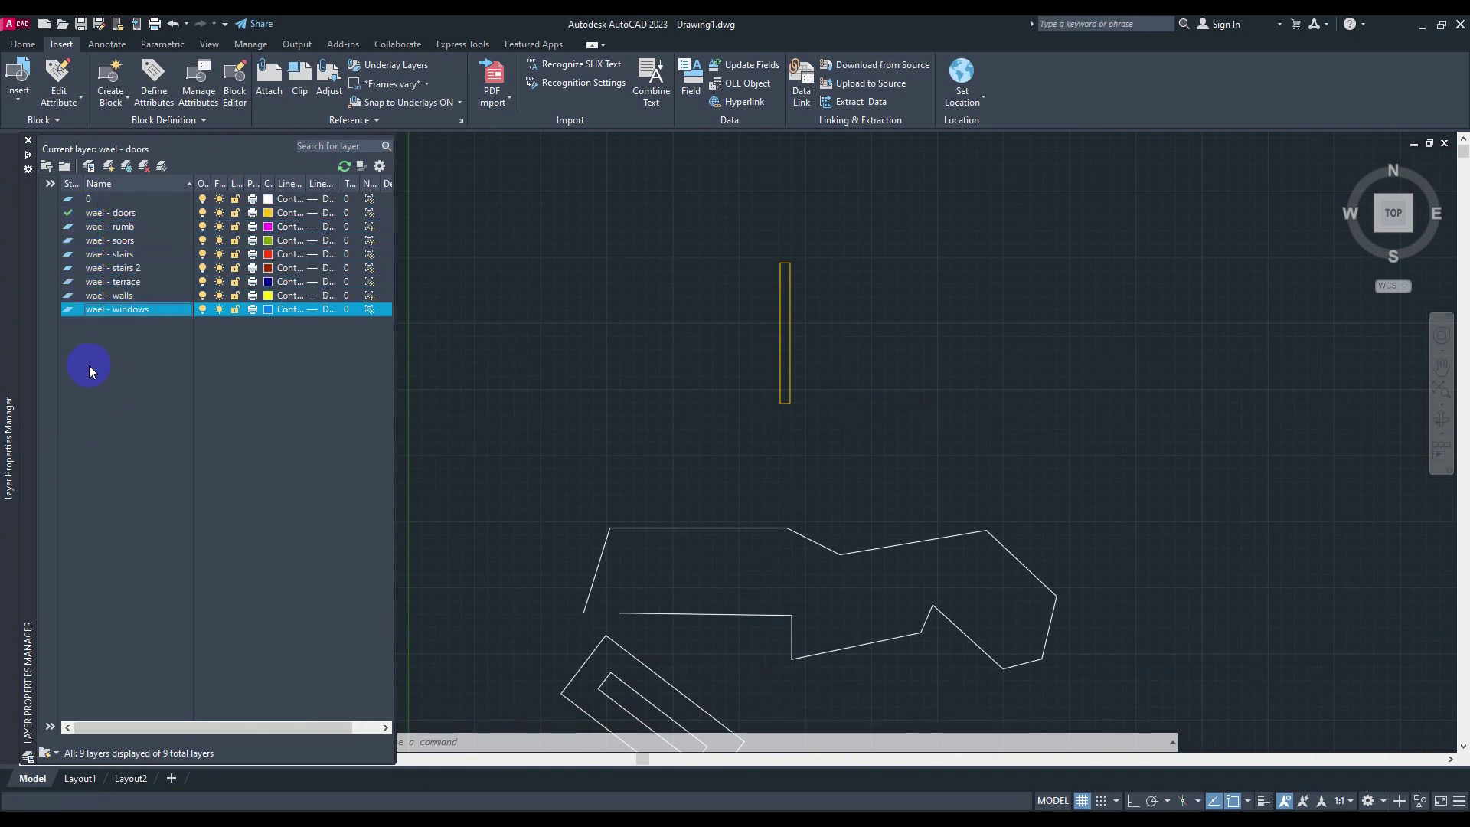
Window-select all 15 objects, erase them, zoom extents, and reopen the layer list.
scroll(722, 317, down, 2)
click(1136, 636)
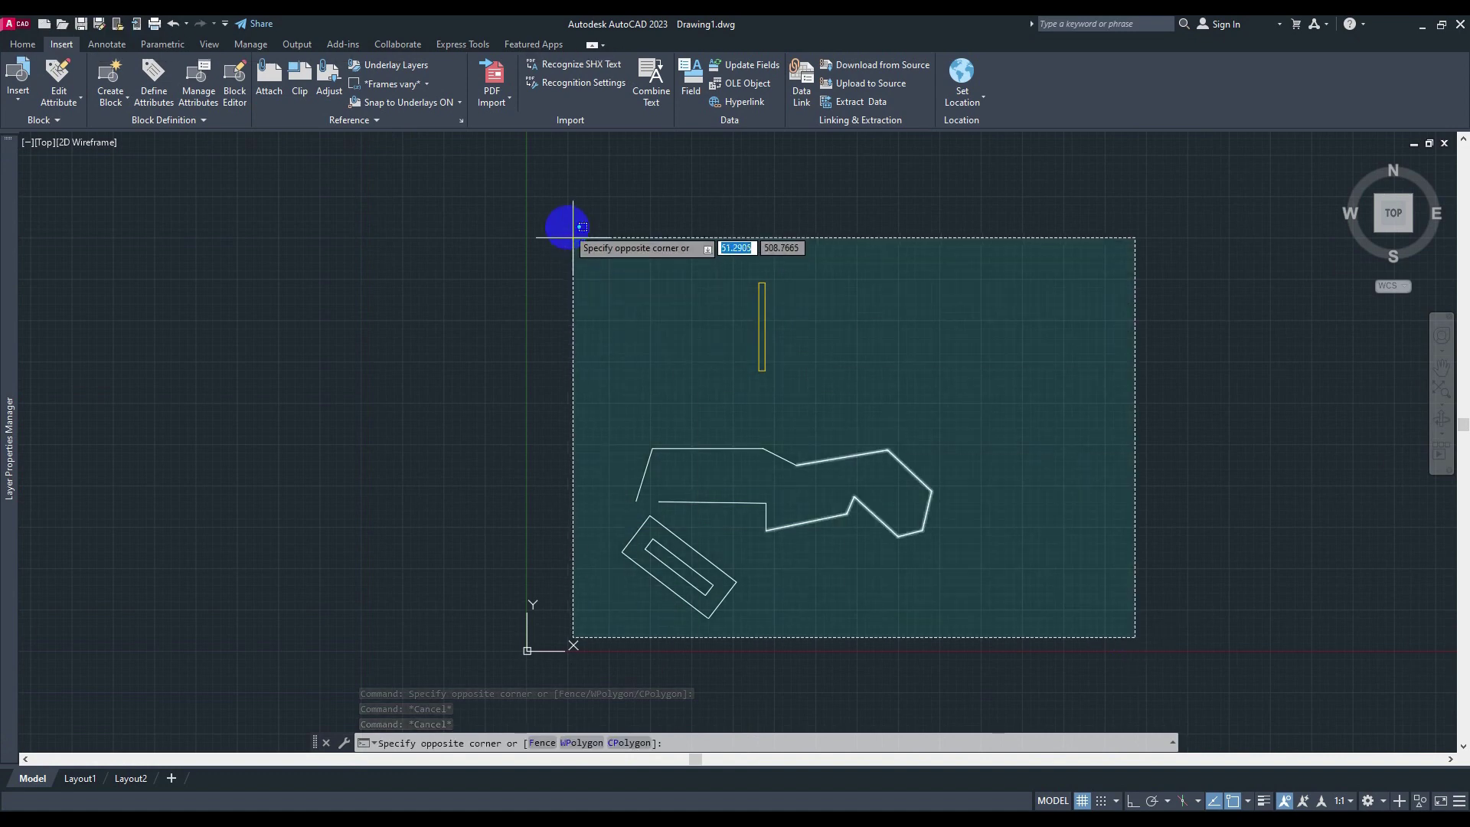
click(566, 224)
text(e)
key(Return)
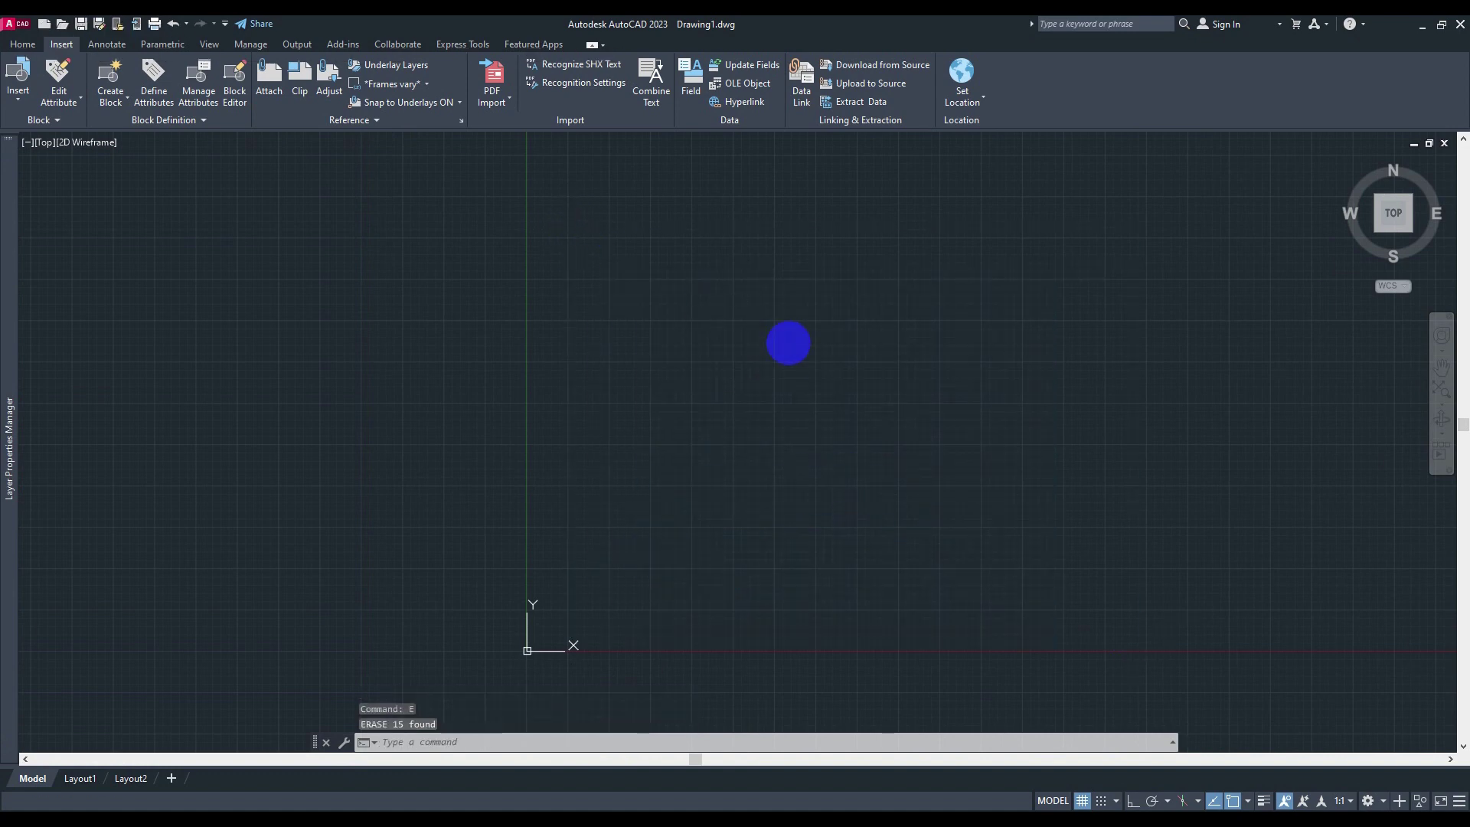
middle_click(789, 342)
middle_click(789, 342)
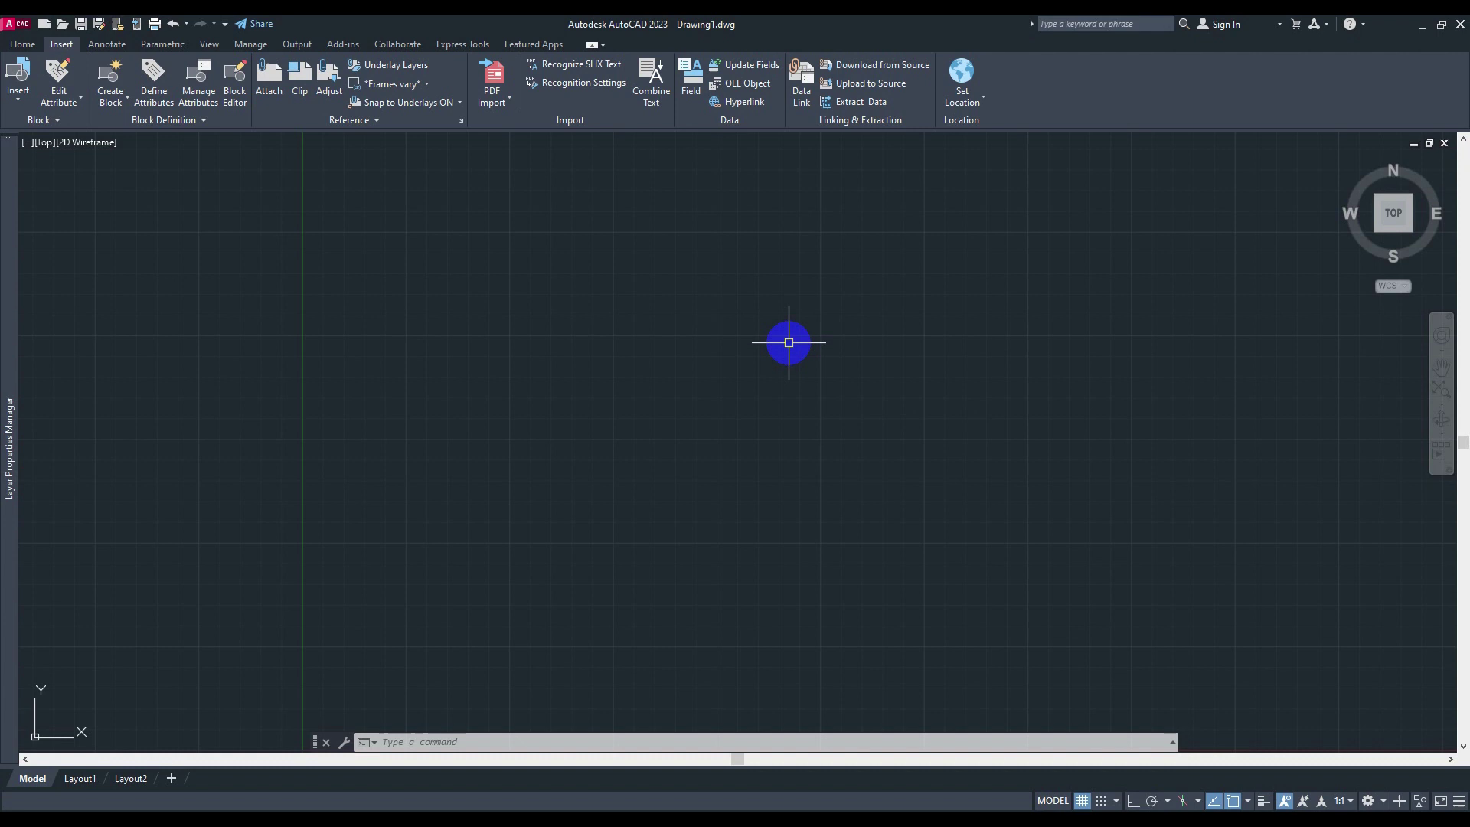
text(la)
key(Return)
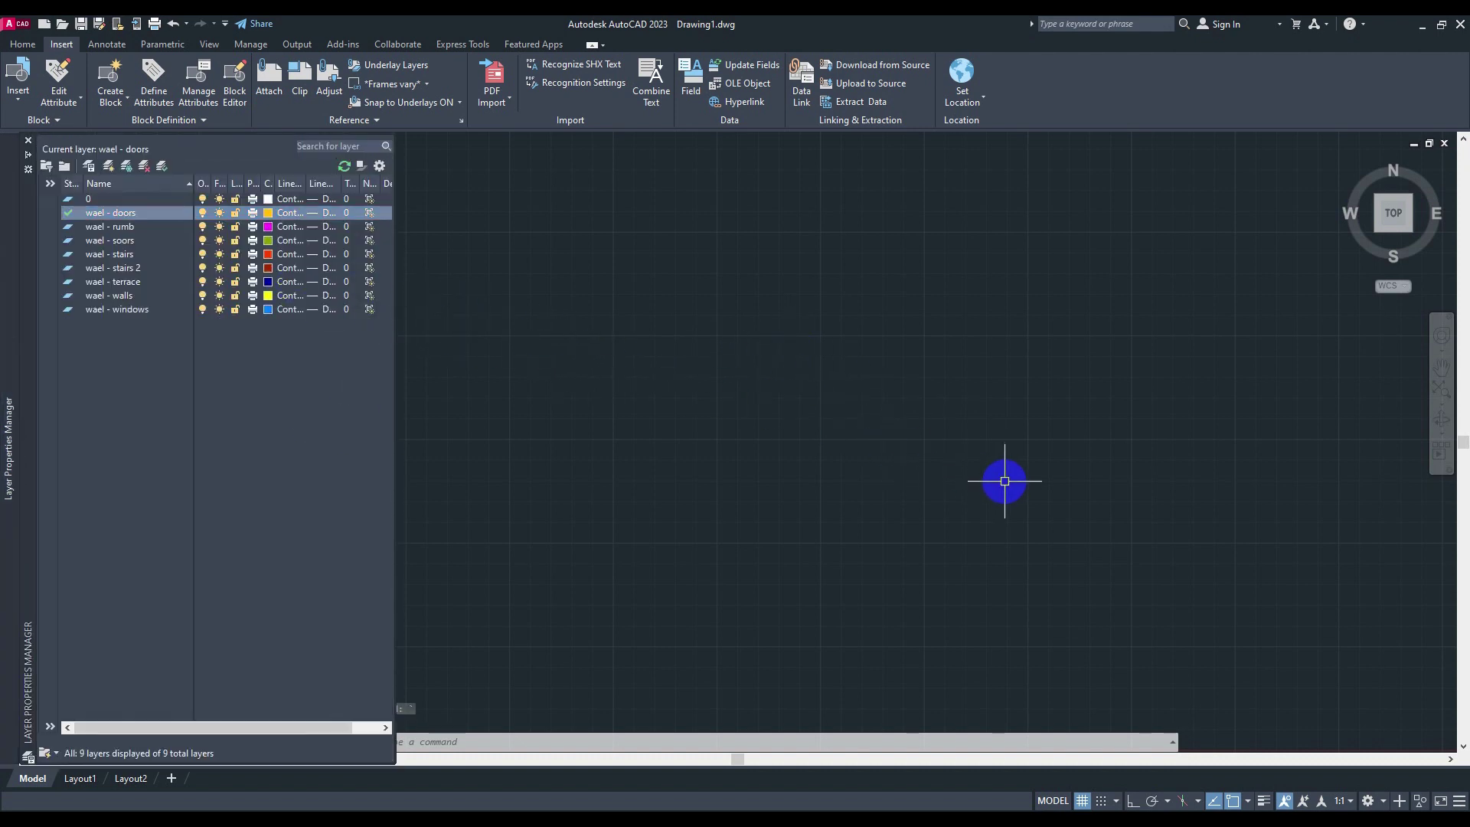
Add a new layer named with the author's name plus ' - autocad hacks'.
text(laye)
key(Return)
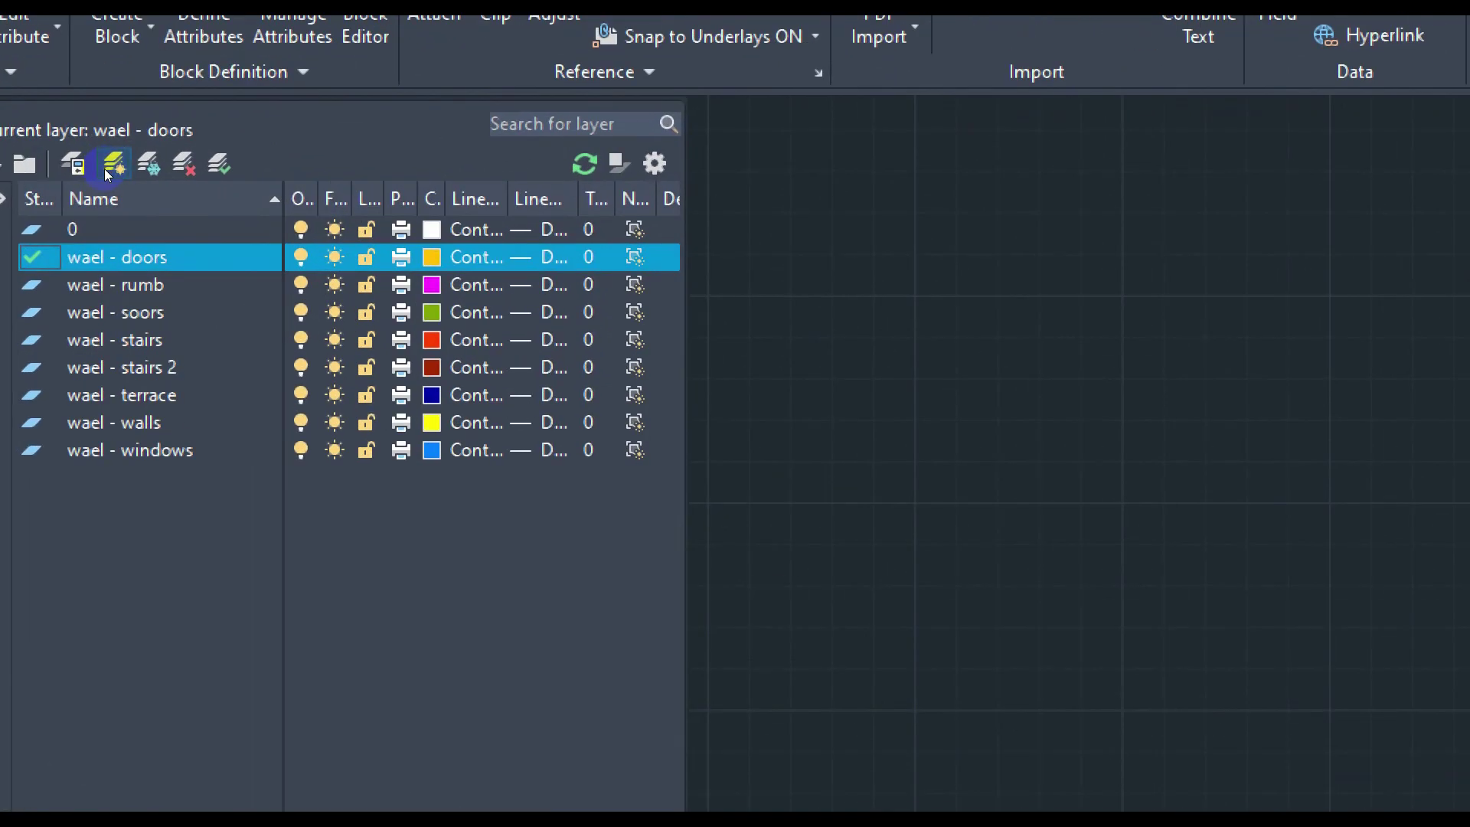
click(107, 169)
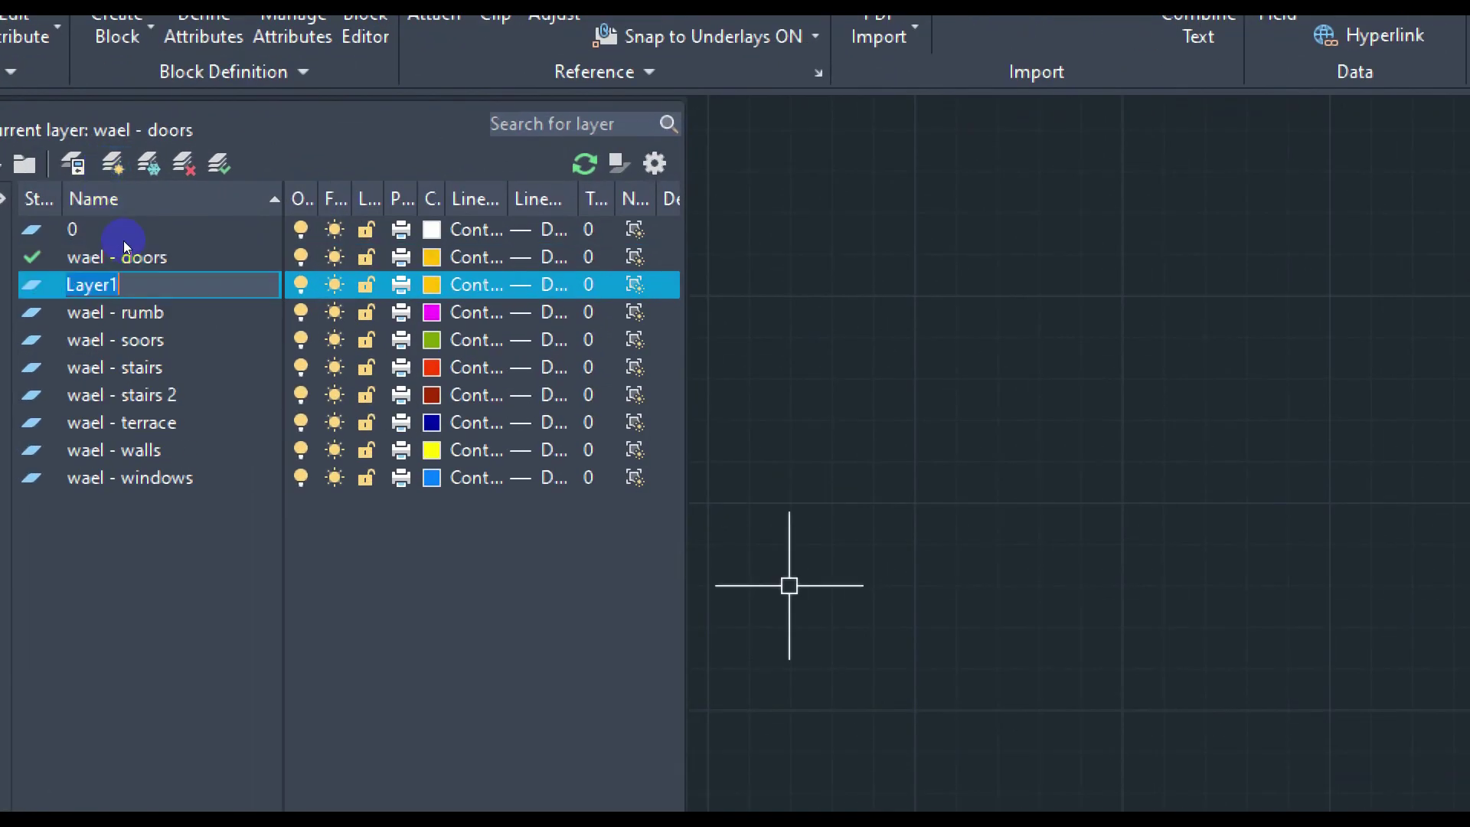
text(wael - autocad hacks)
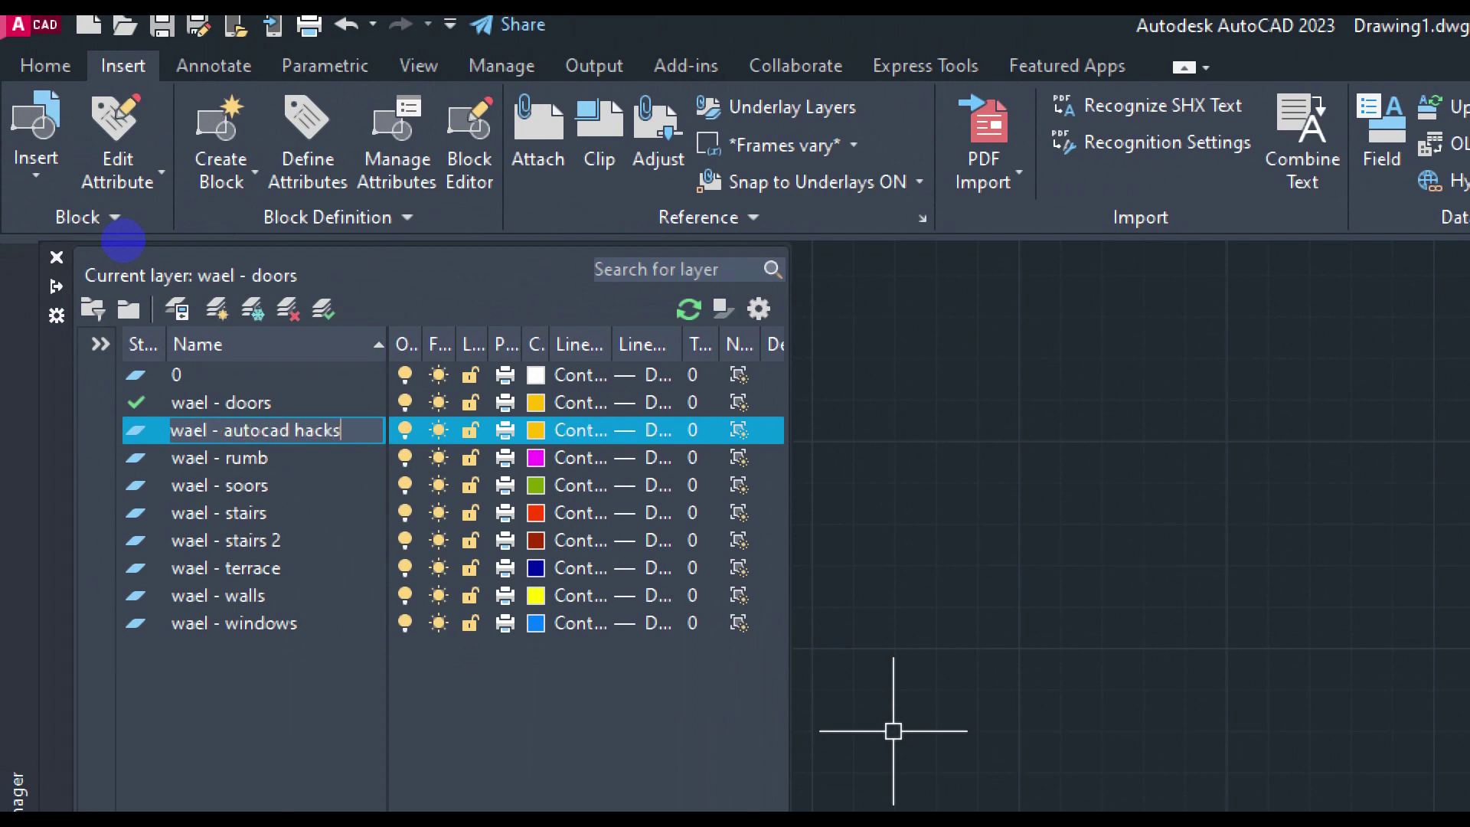
key(Return)
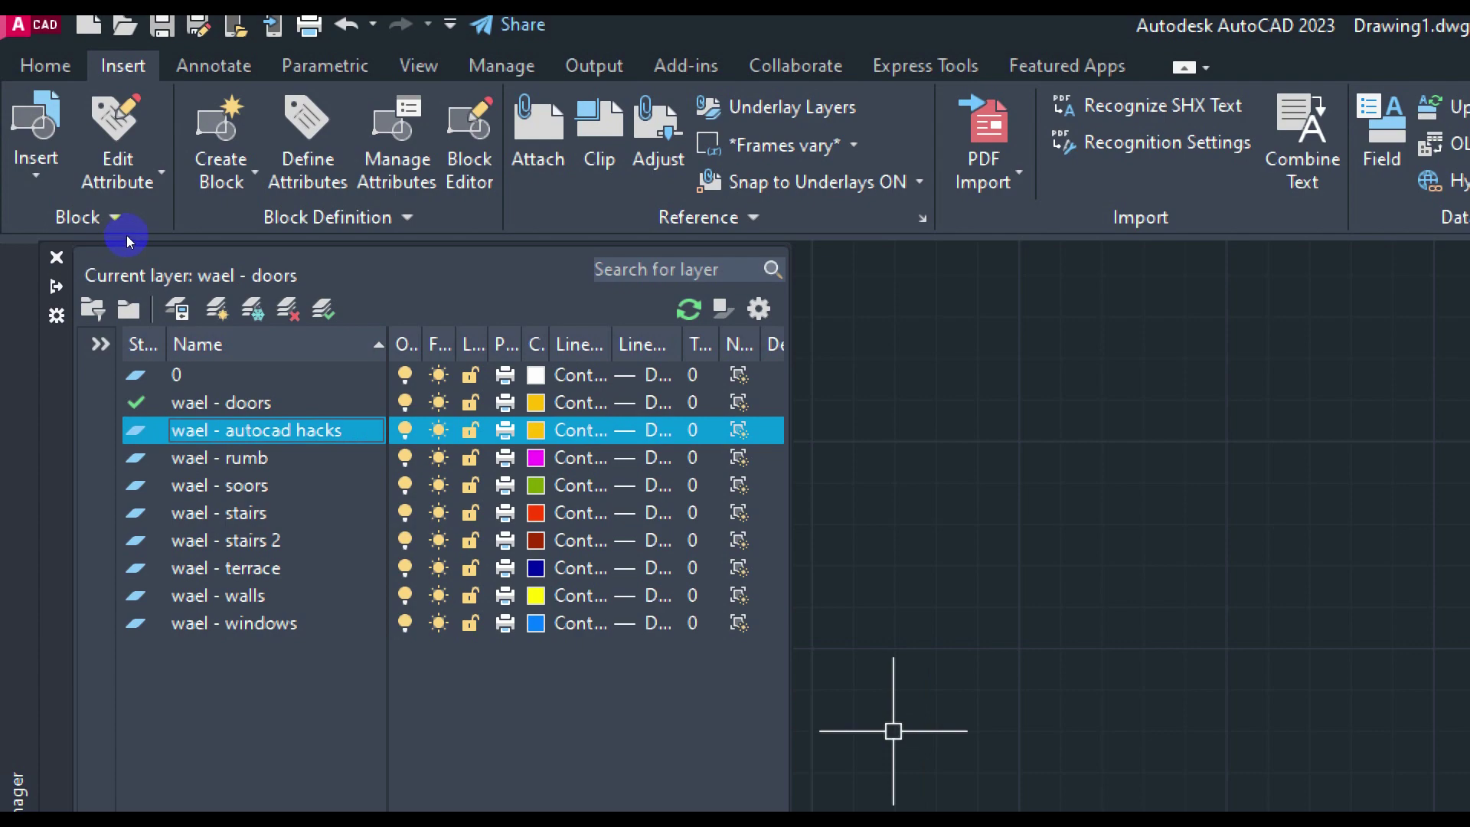
key(Down)
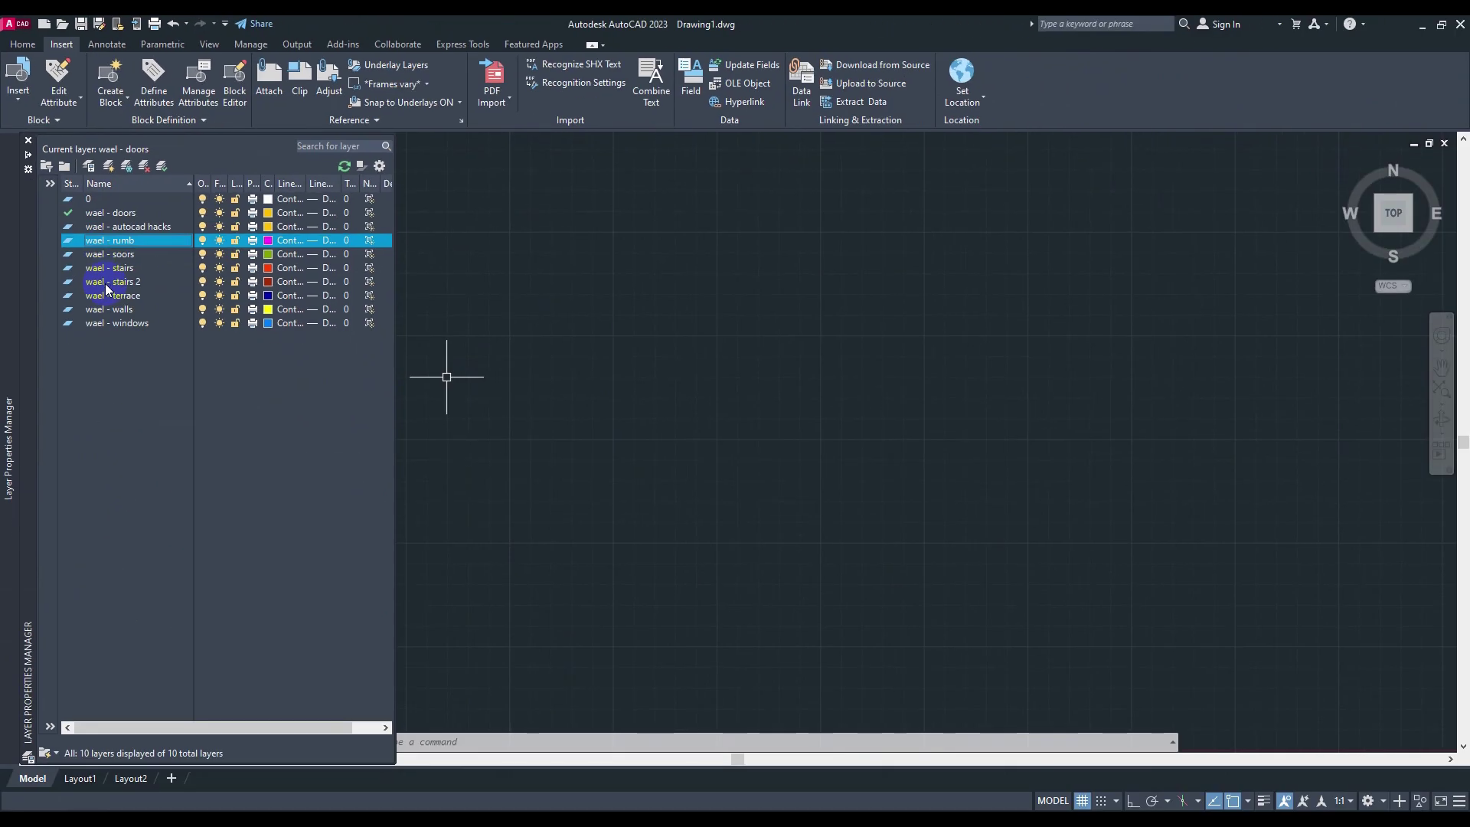
click(859, 301)
click(942, 449)
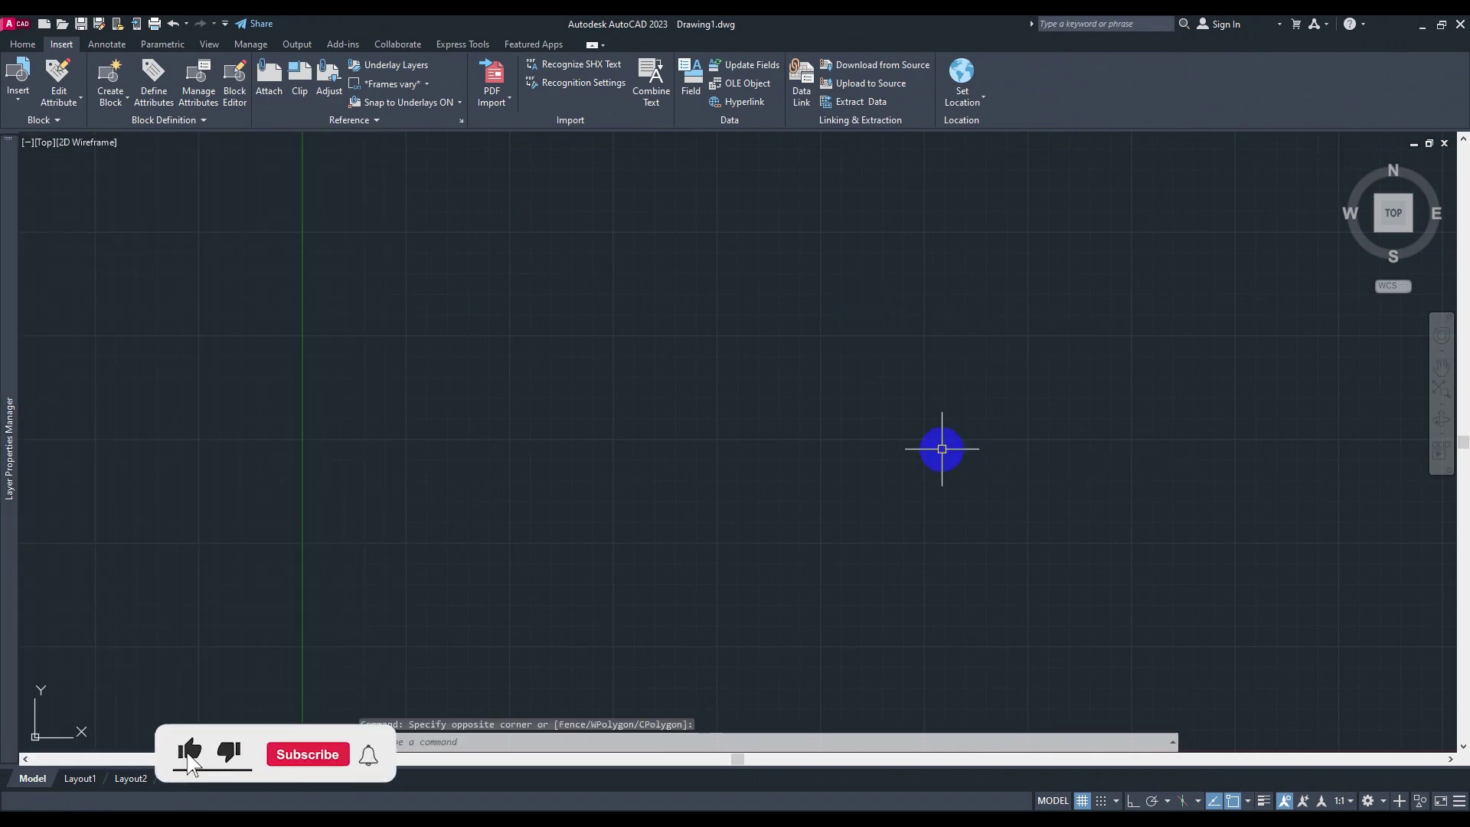
Save the drawing as template hacks.dwt (*.dwt) and accept the template options.
key(ctrl+shift+s)
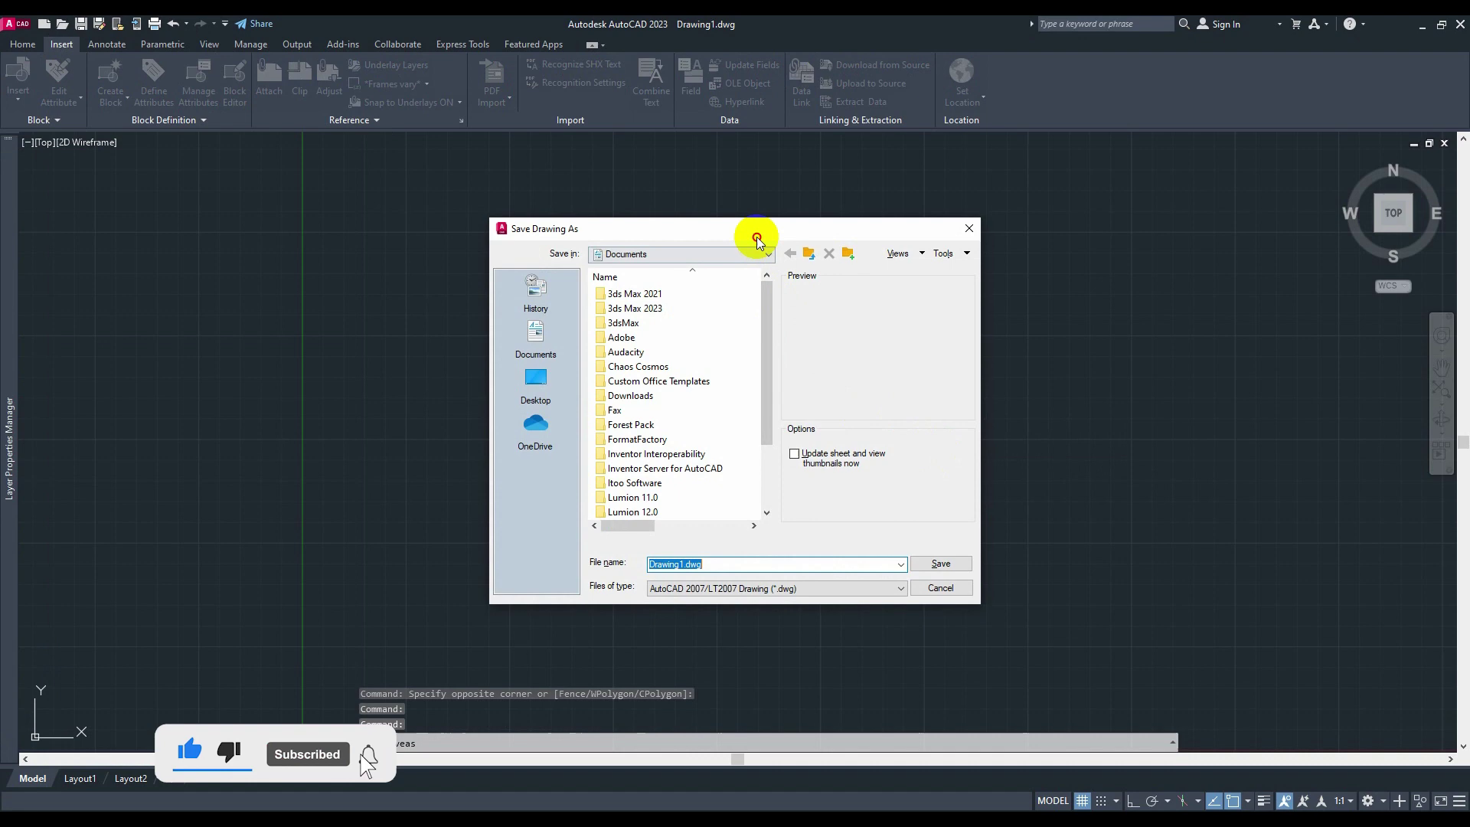
drag(756, 237, 743, 224)
click(523, 369)
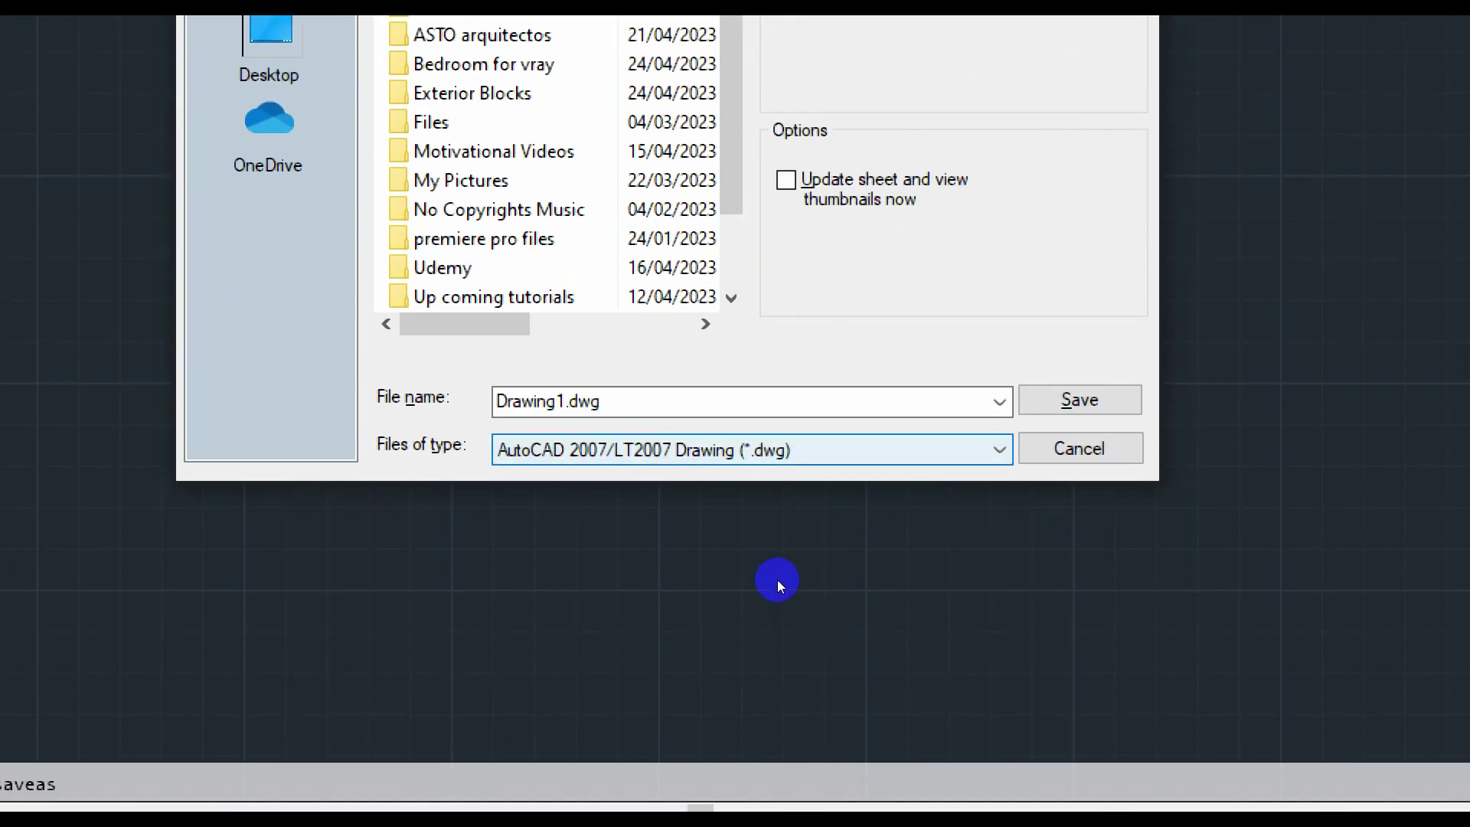
click(834, 581)
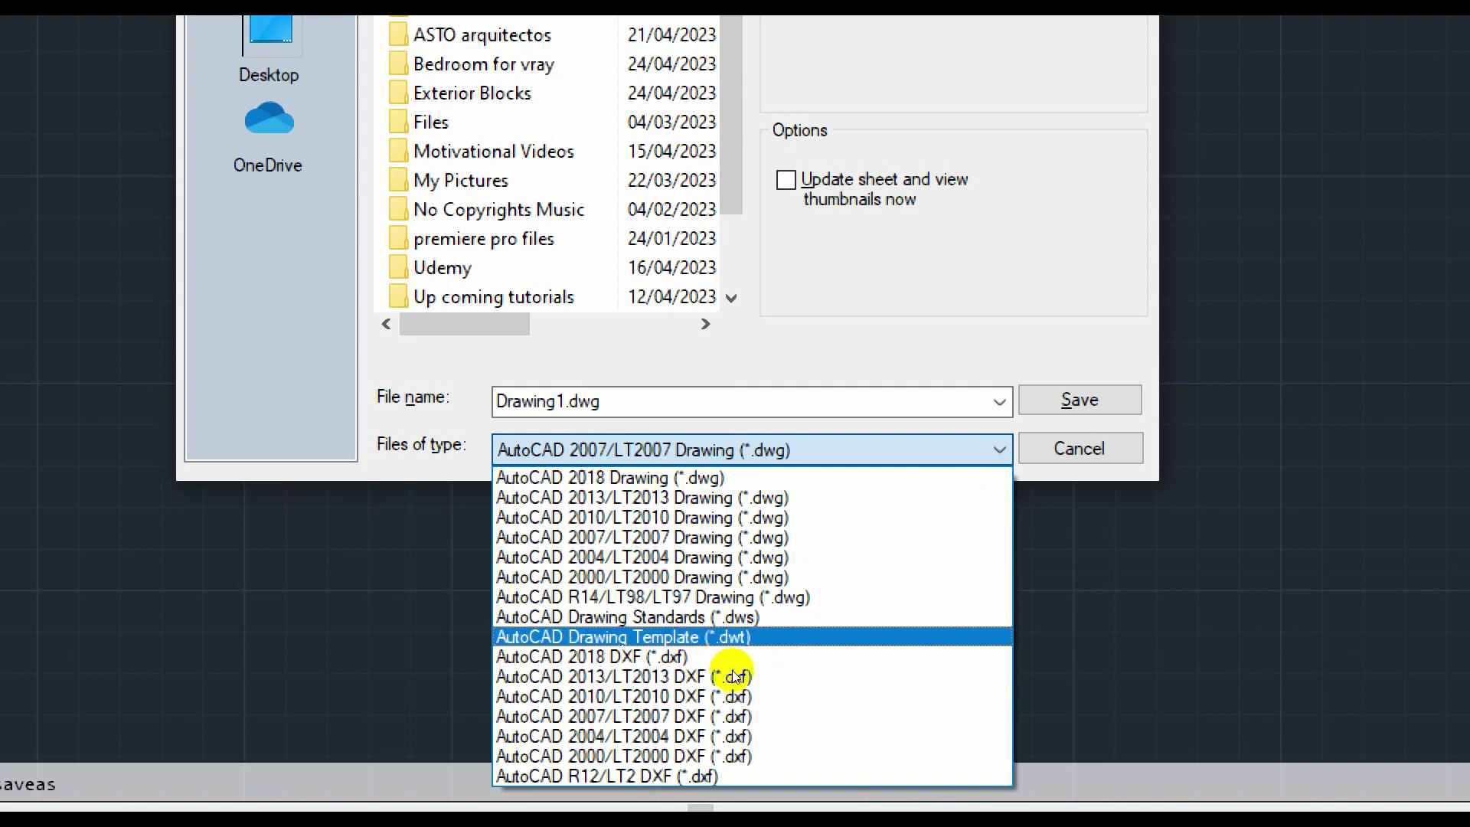
click(733, 670)
key(BackSpace)
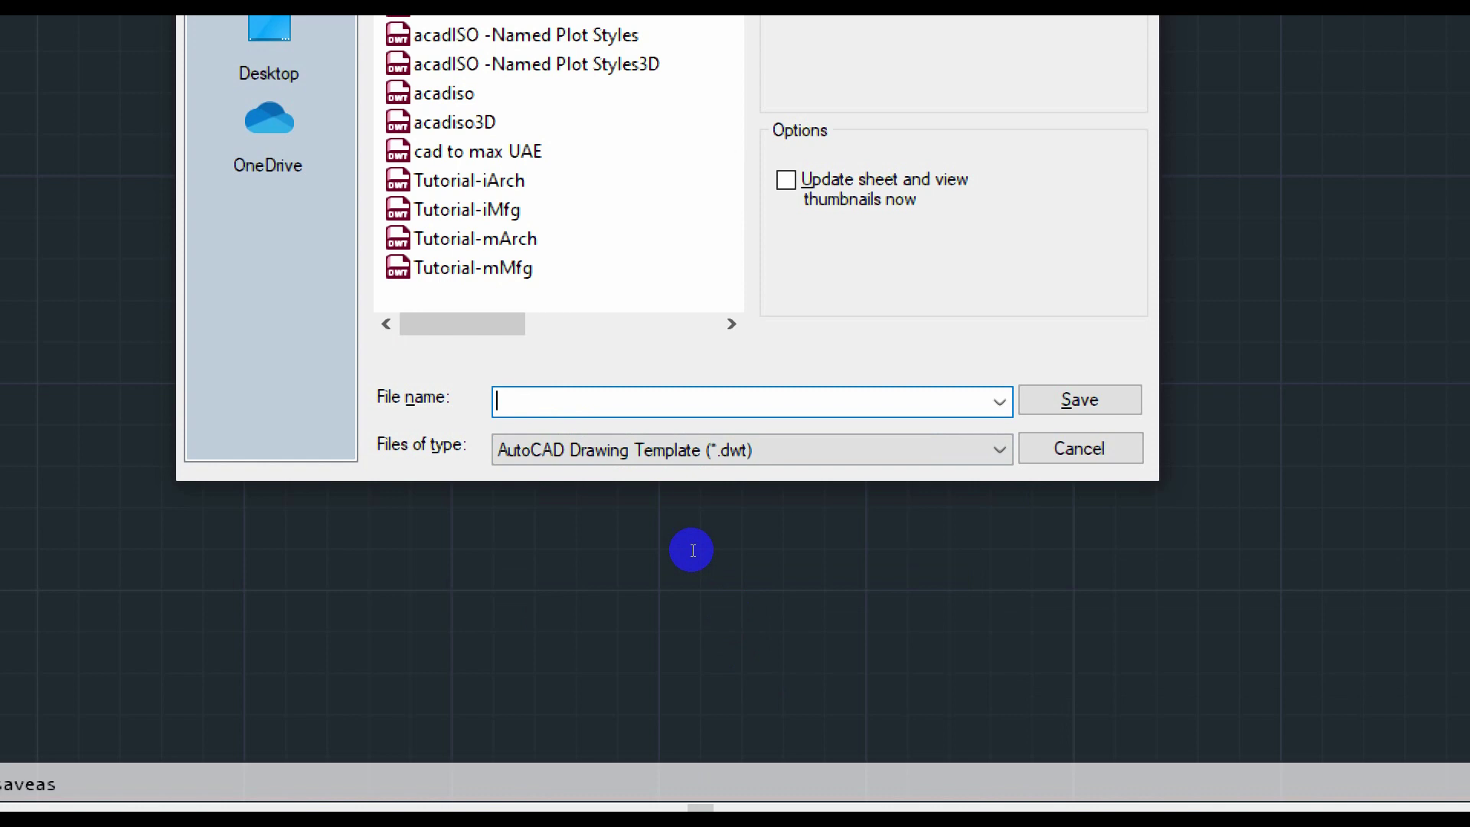
text(hacks)
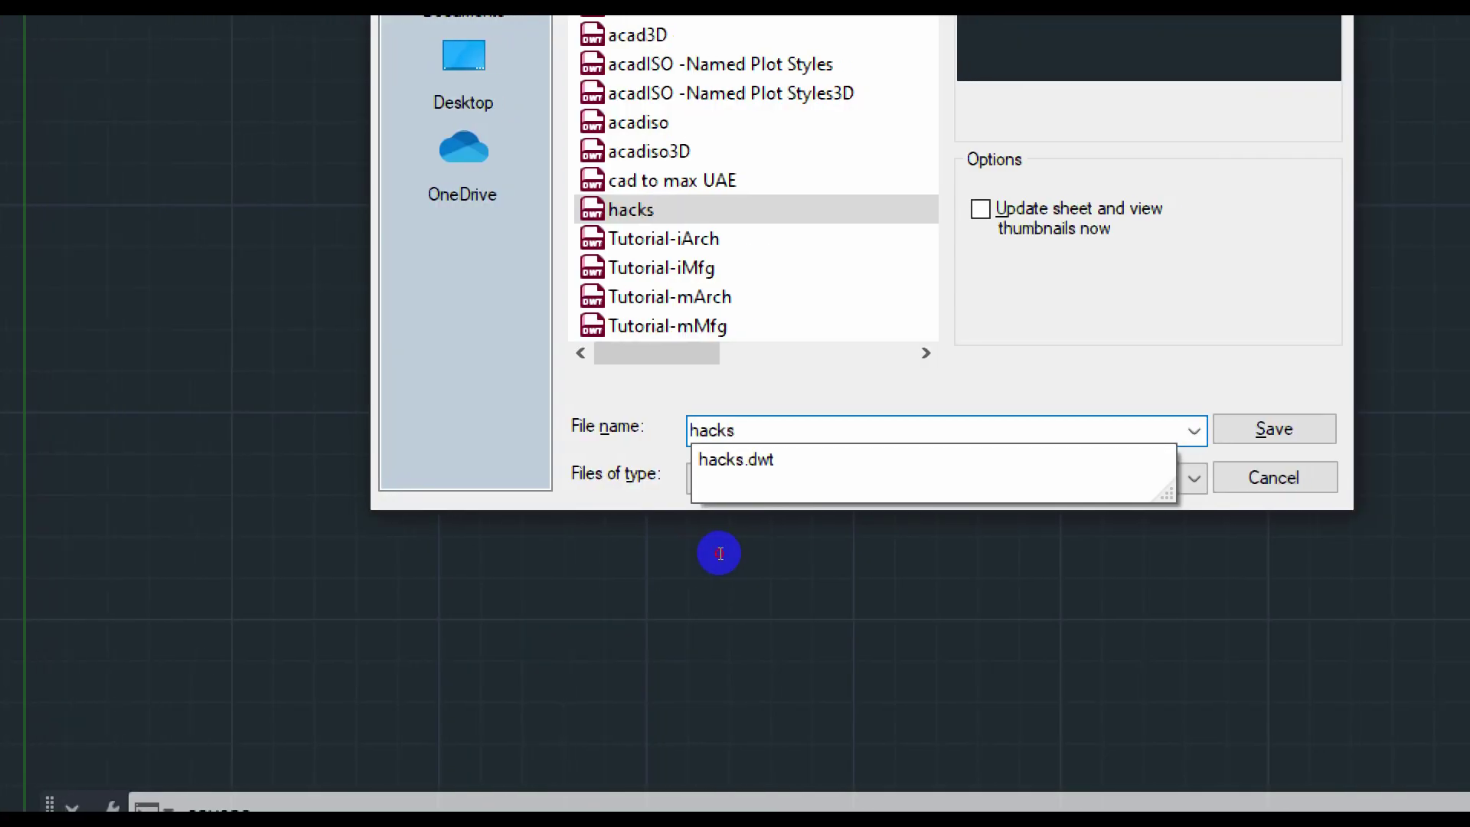
key(Return)
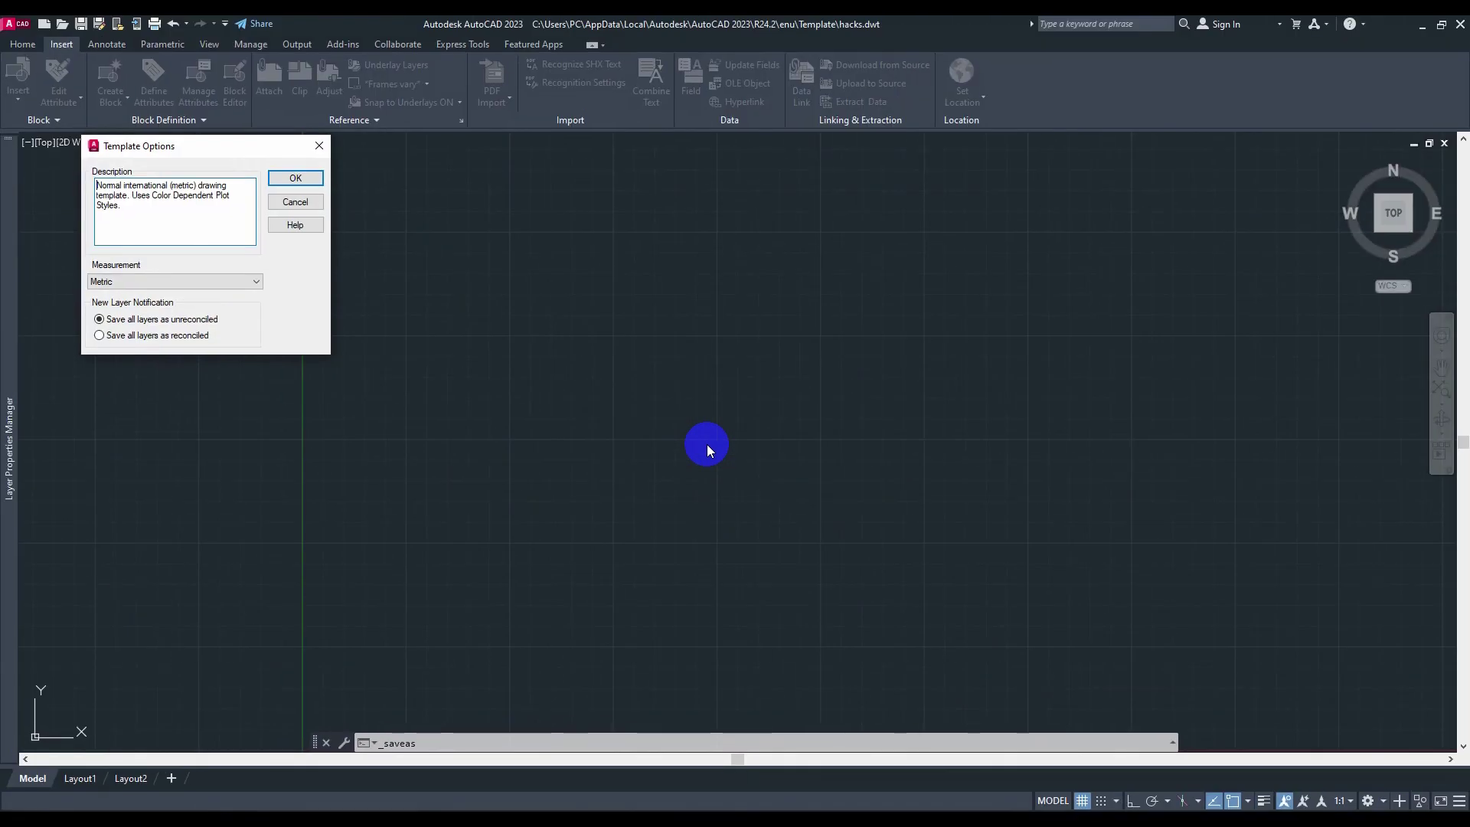
click(318, 180)
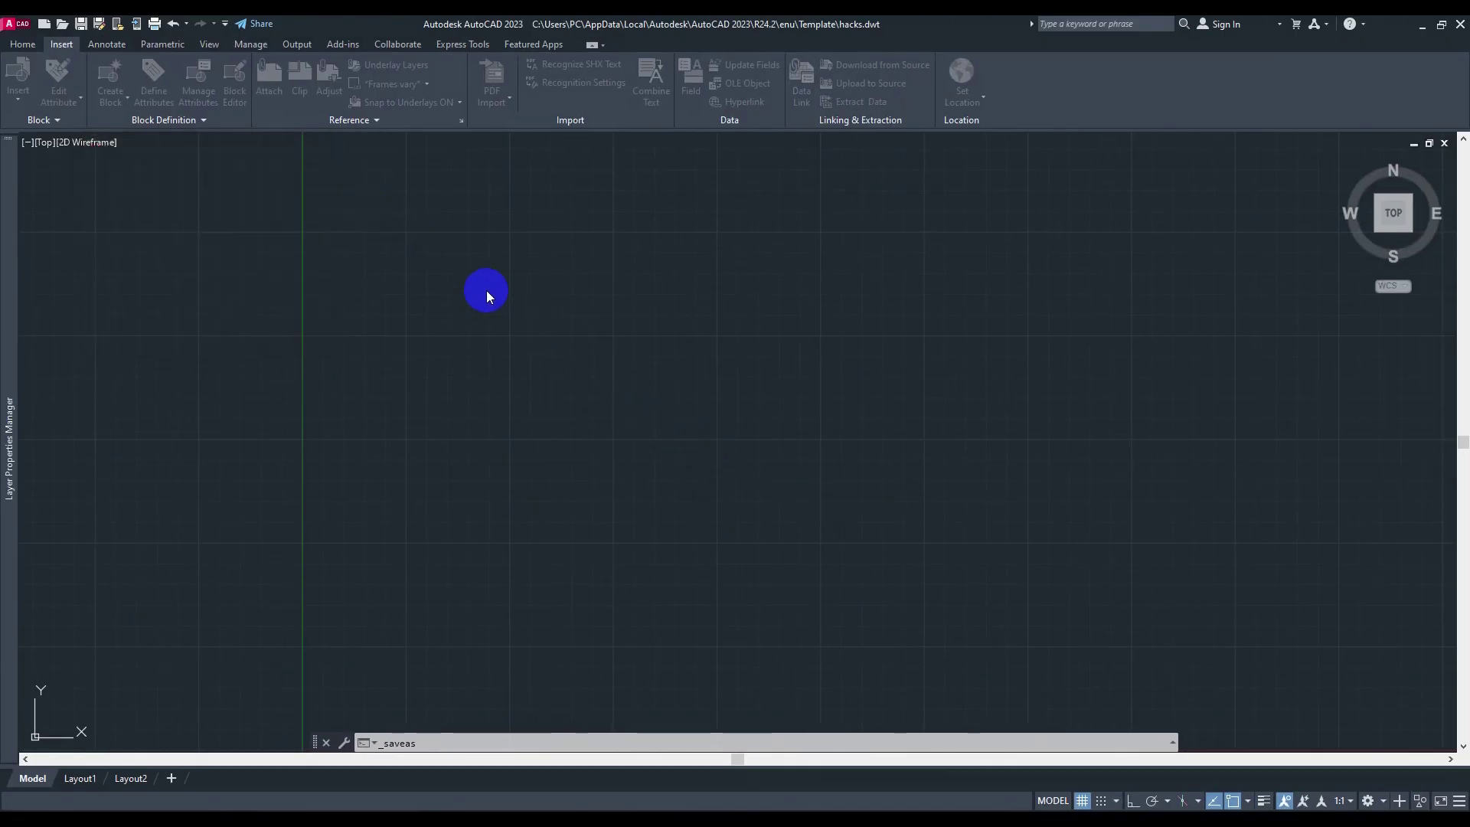
In Options > Files, select the QNEW default template path under Template Settings and browse for a replacement.
text(OP)
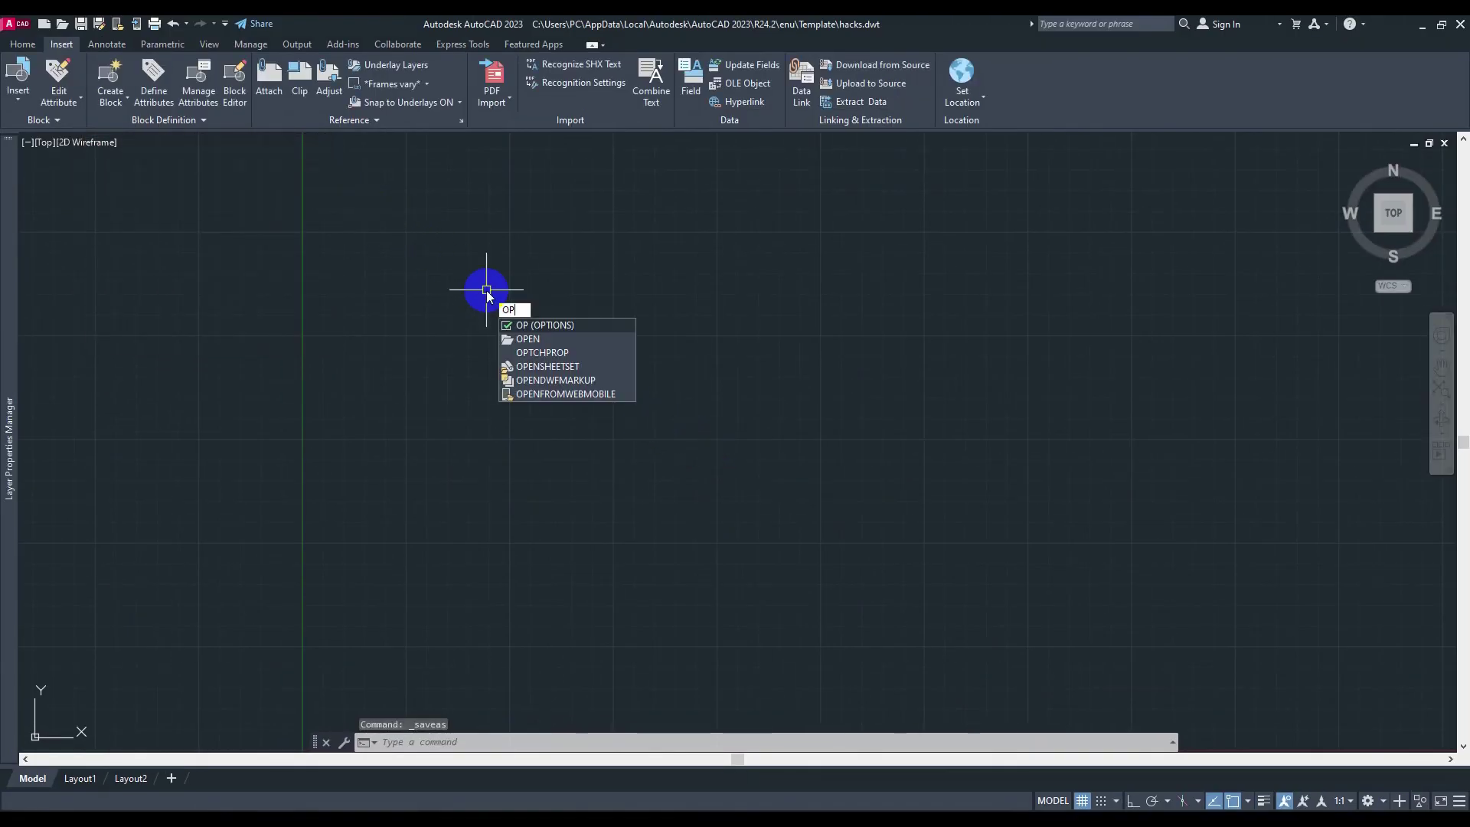
key(Return)
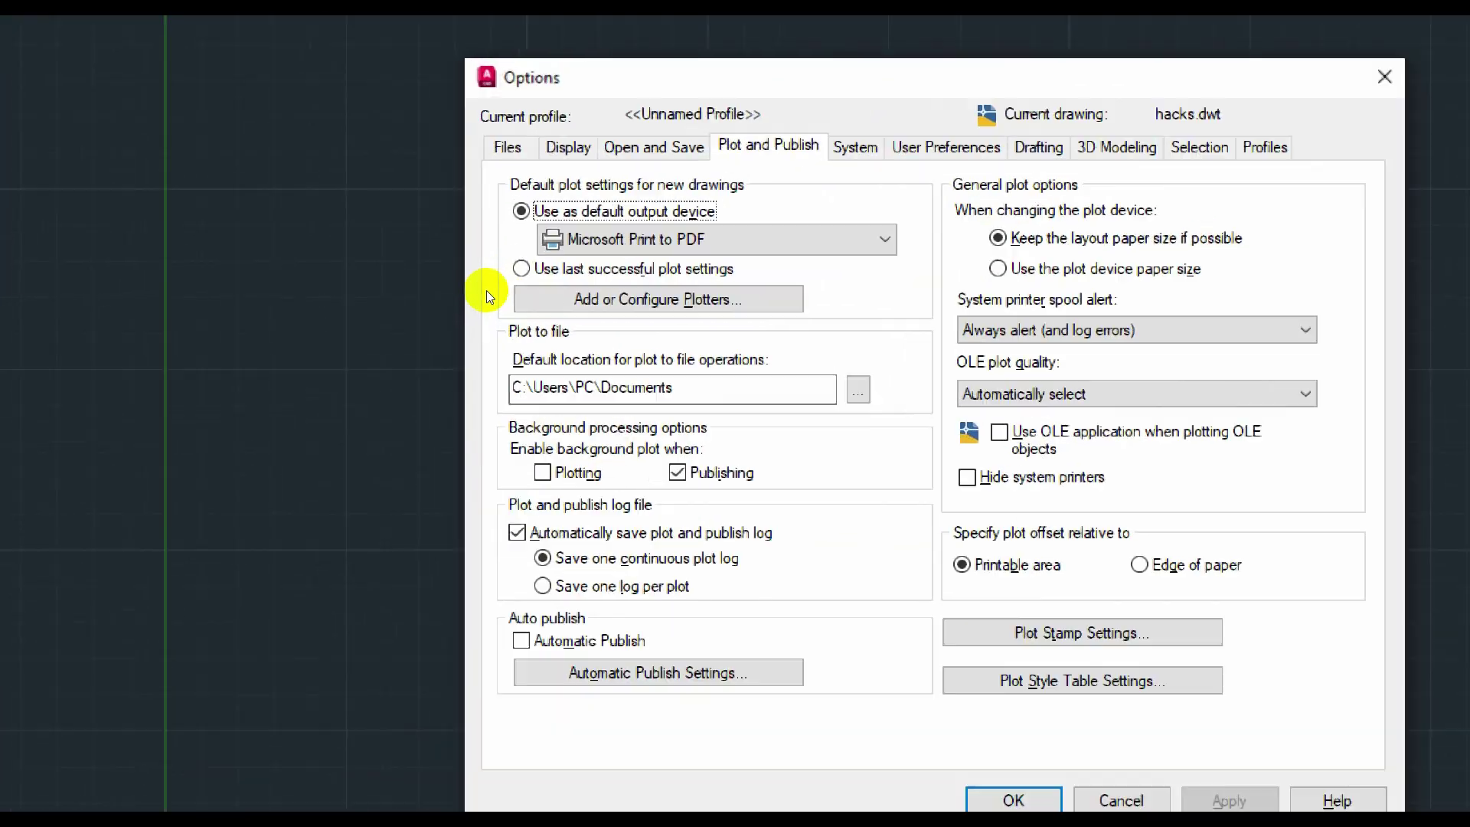
key(ctrl+shift+Tab)
key(ctrl+shift+Tab)
key(ctrl+shift+Tab)
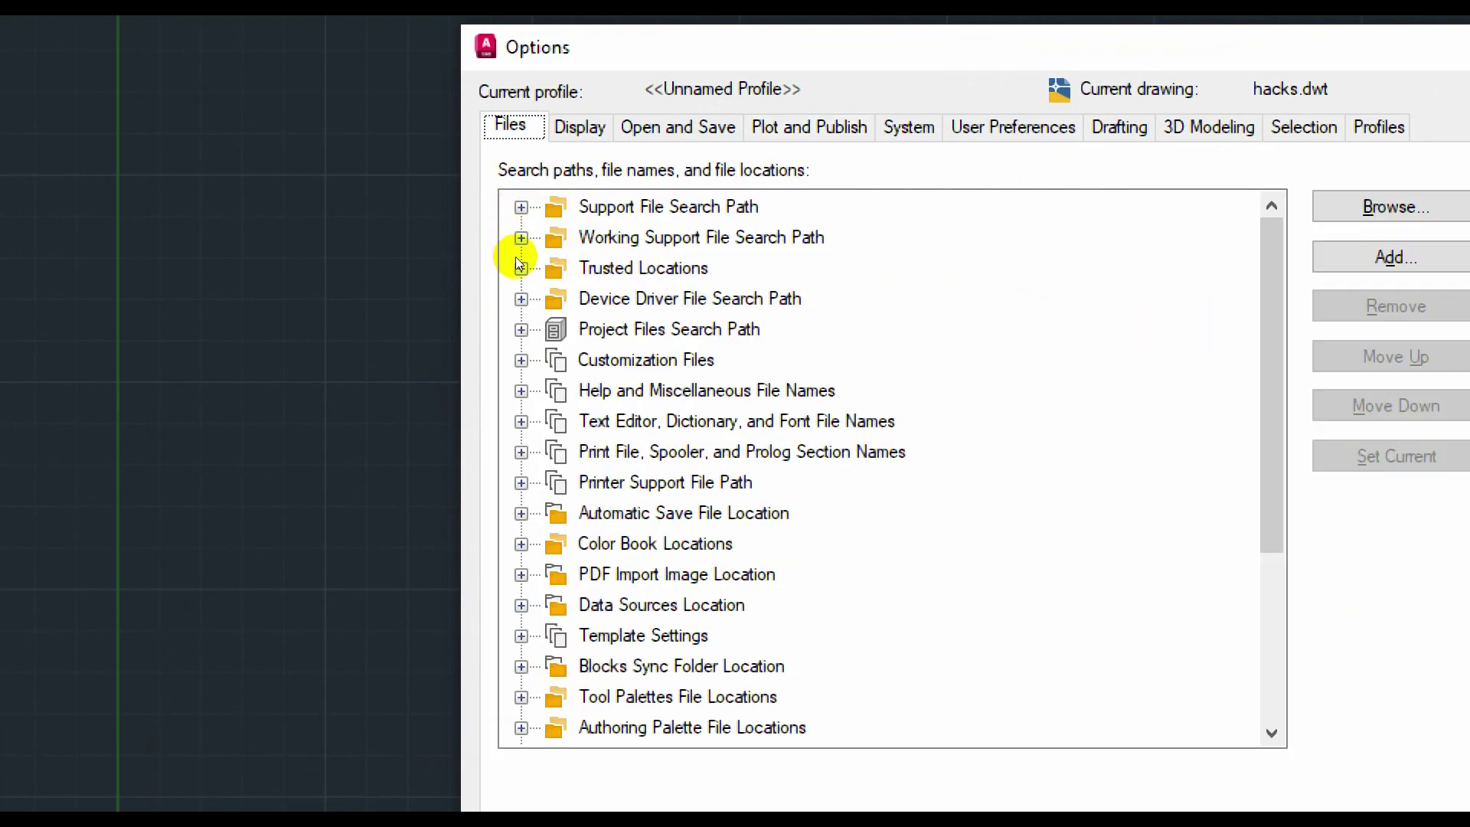
key(t)
key(t)
key(t)
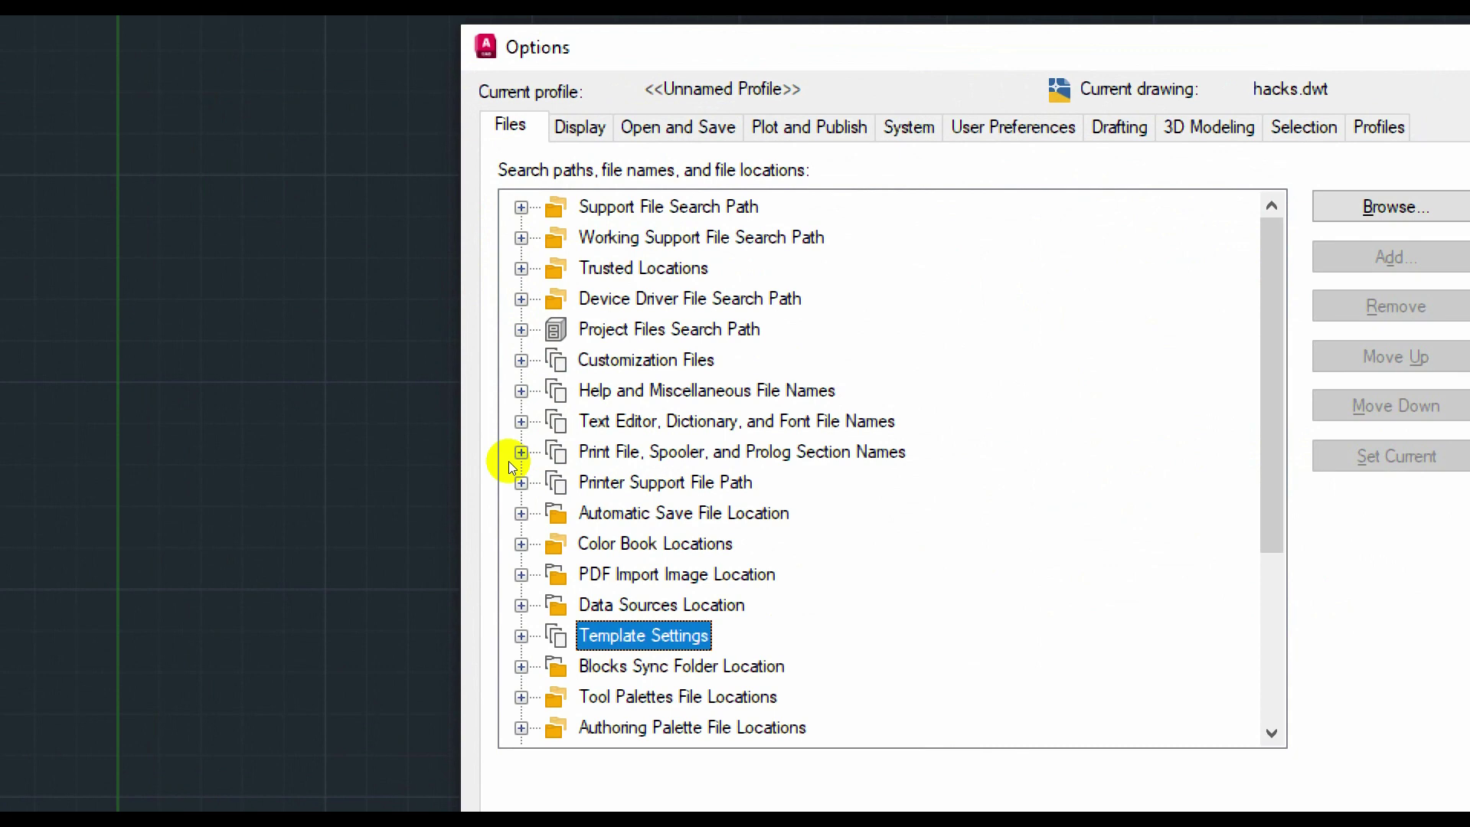
key(Right)
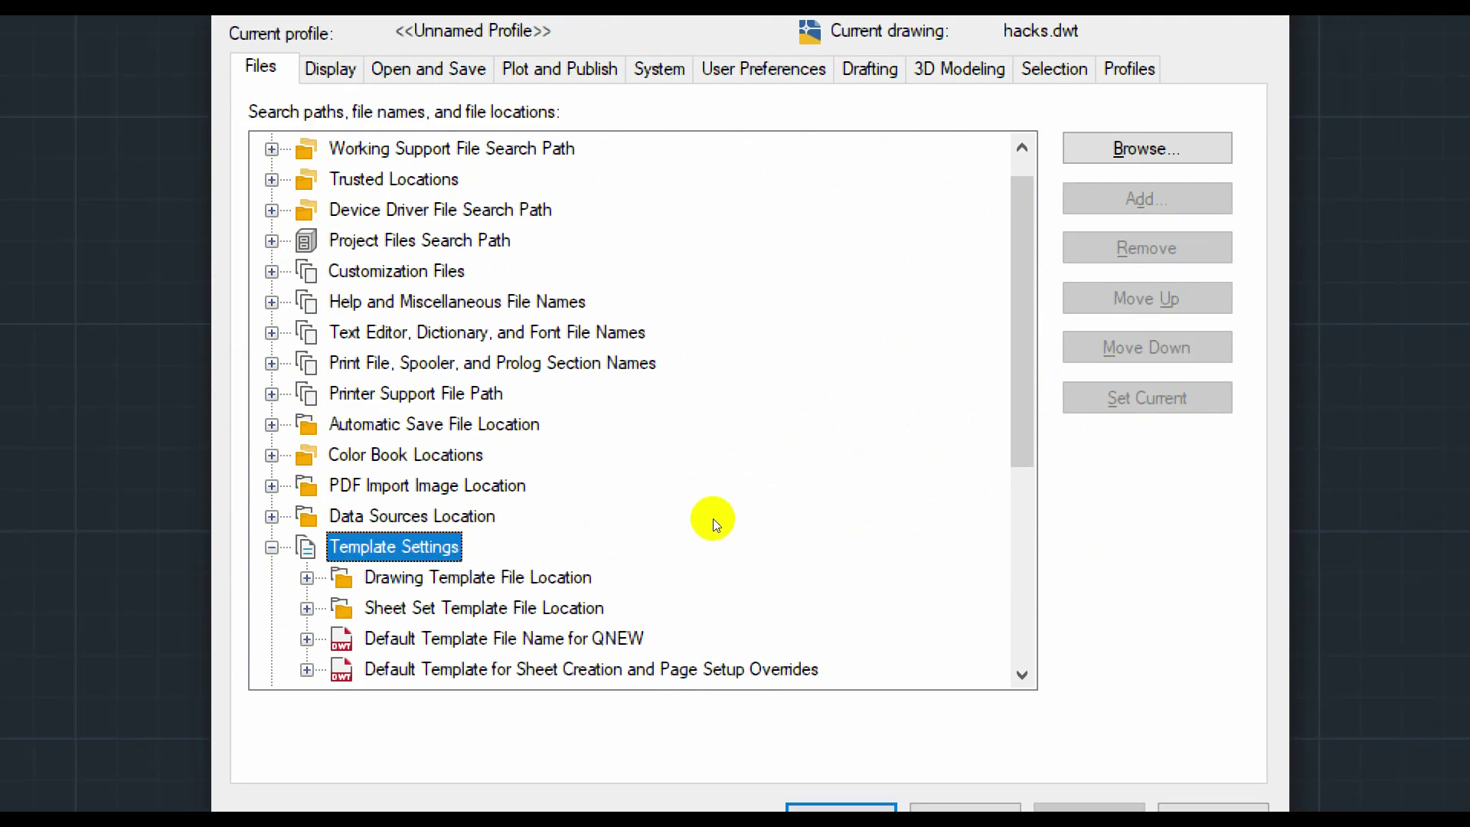
key(Down)
key(Down)
key(Down)
key(Right)
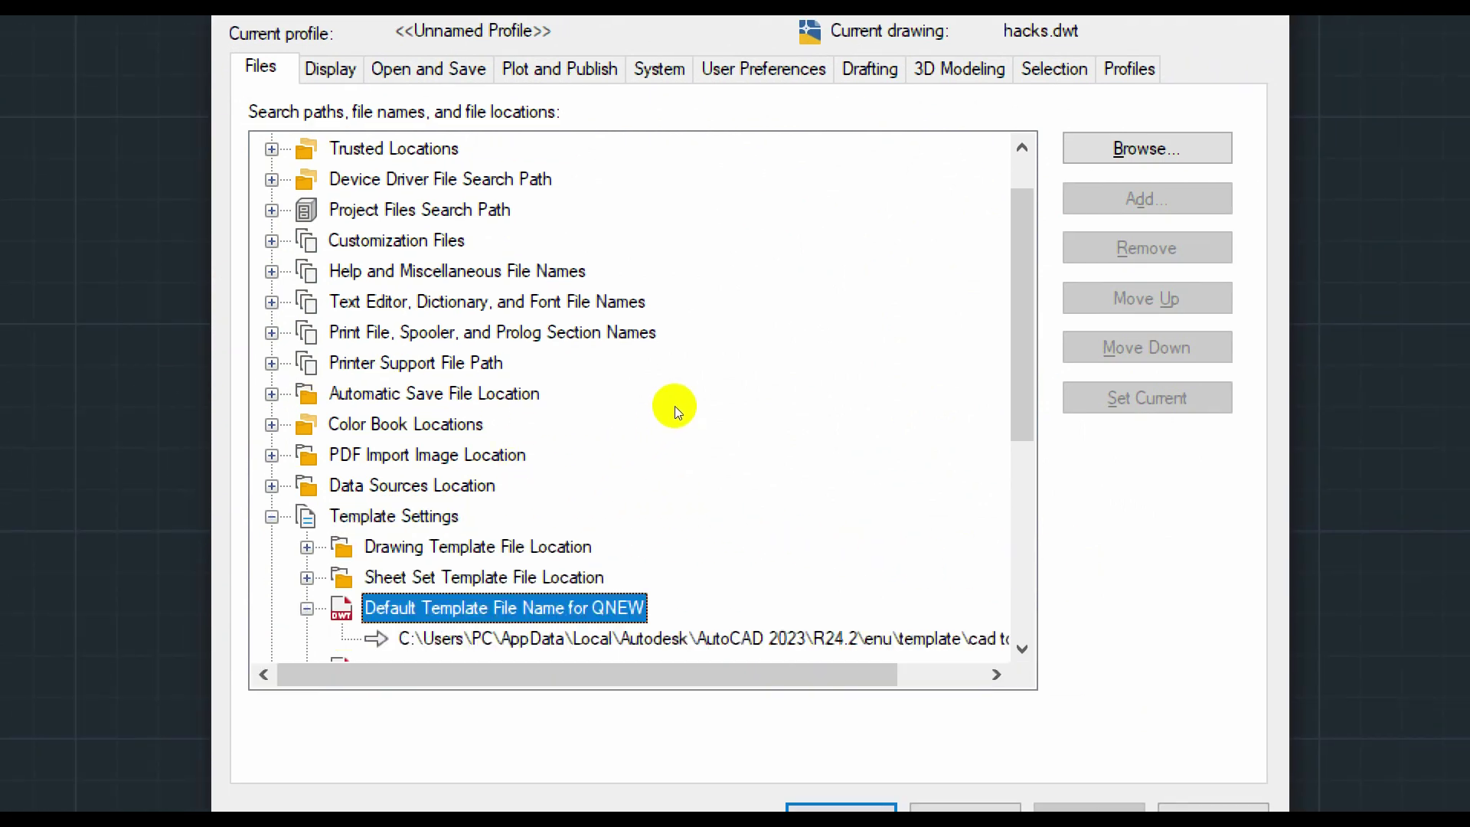
key(Down)
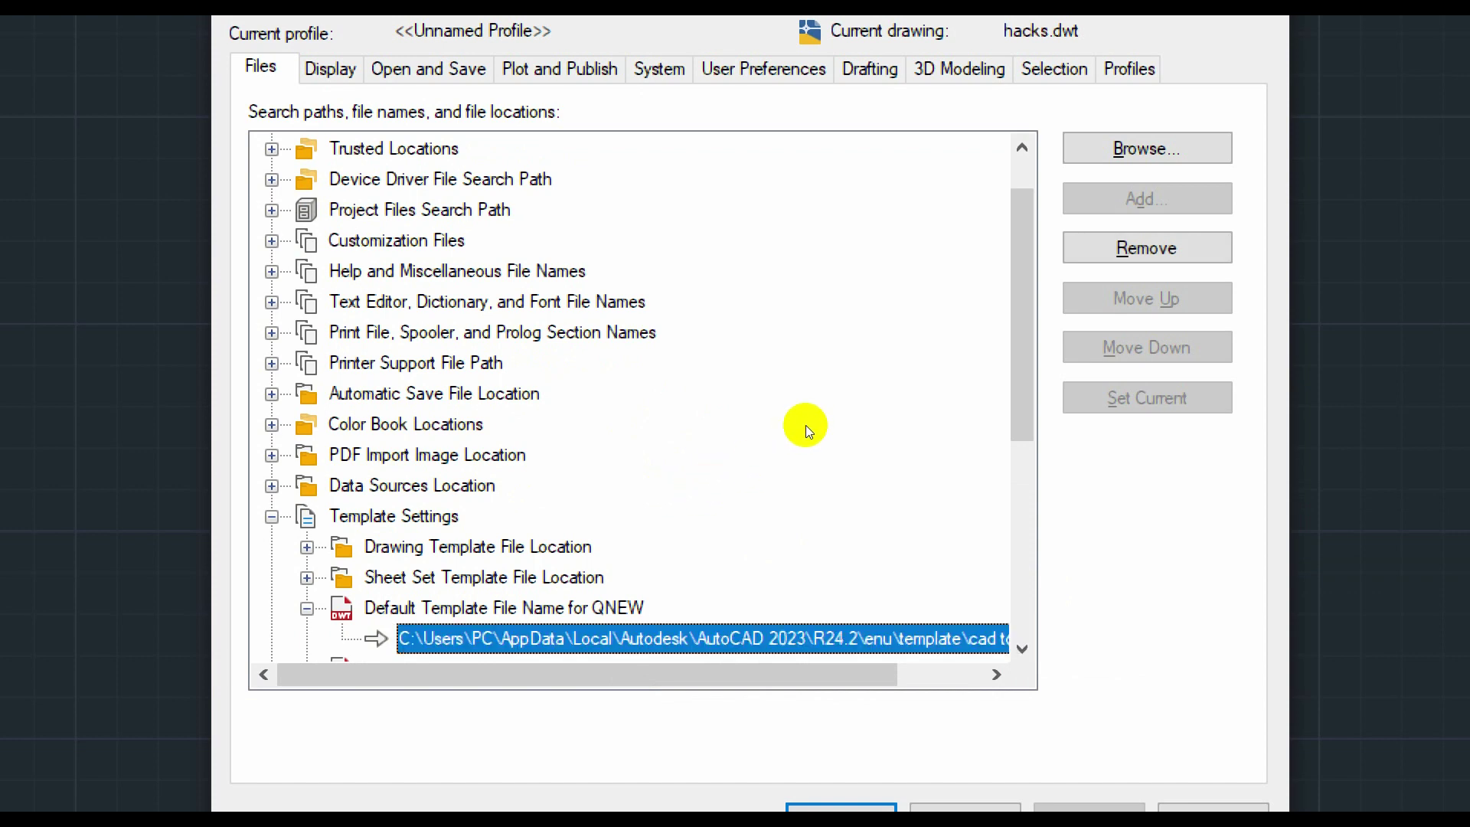
key(alt+b)
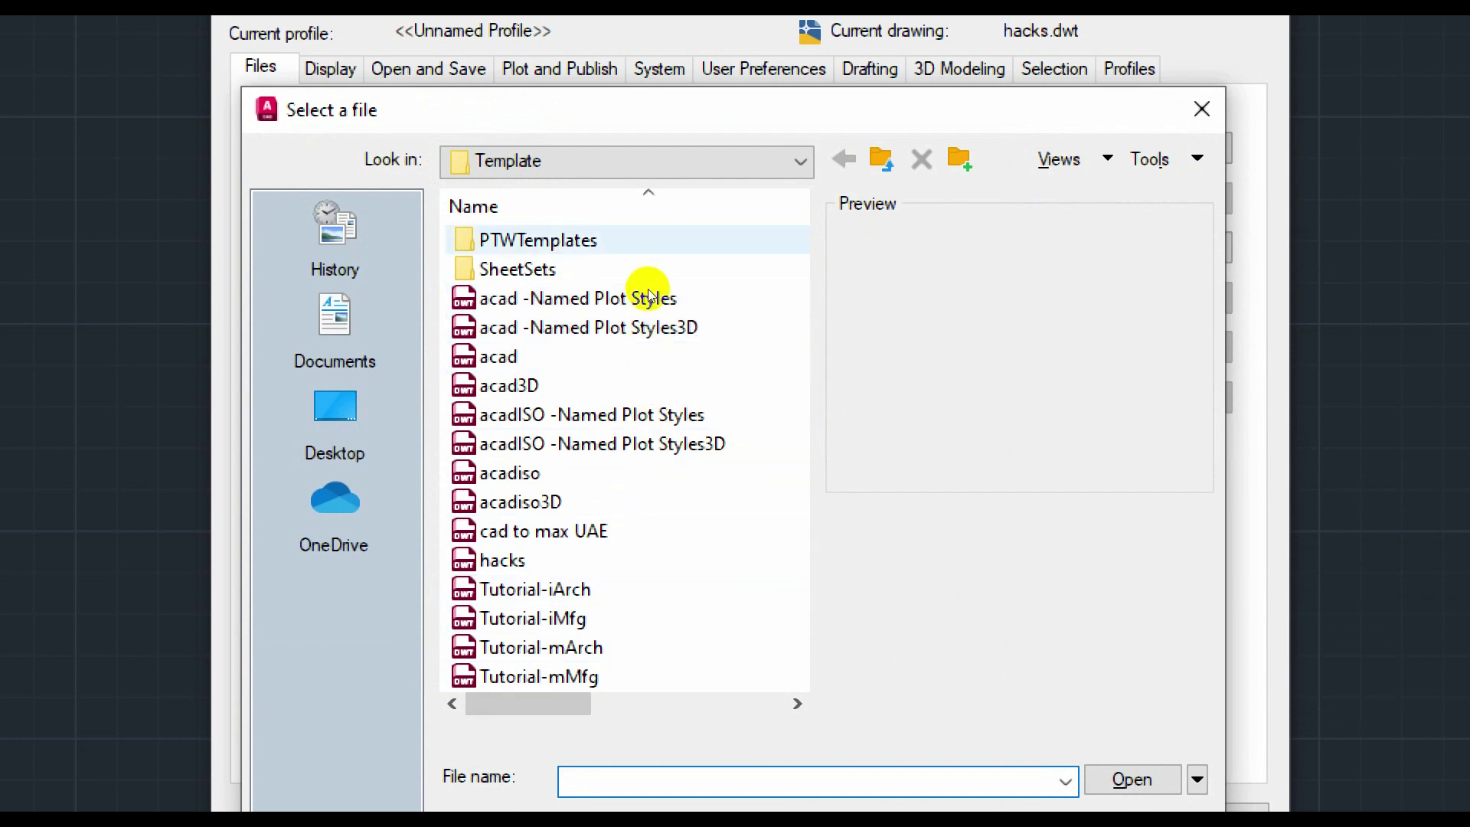
Set hacks as the QNEW default template, then close AutoCAD.
scroll(648, 357, right, 1)
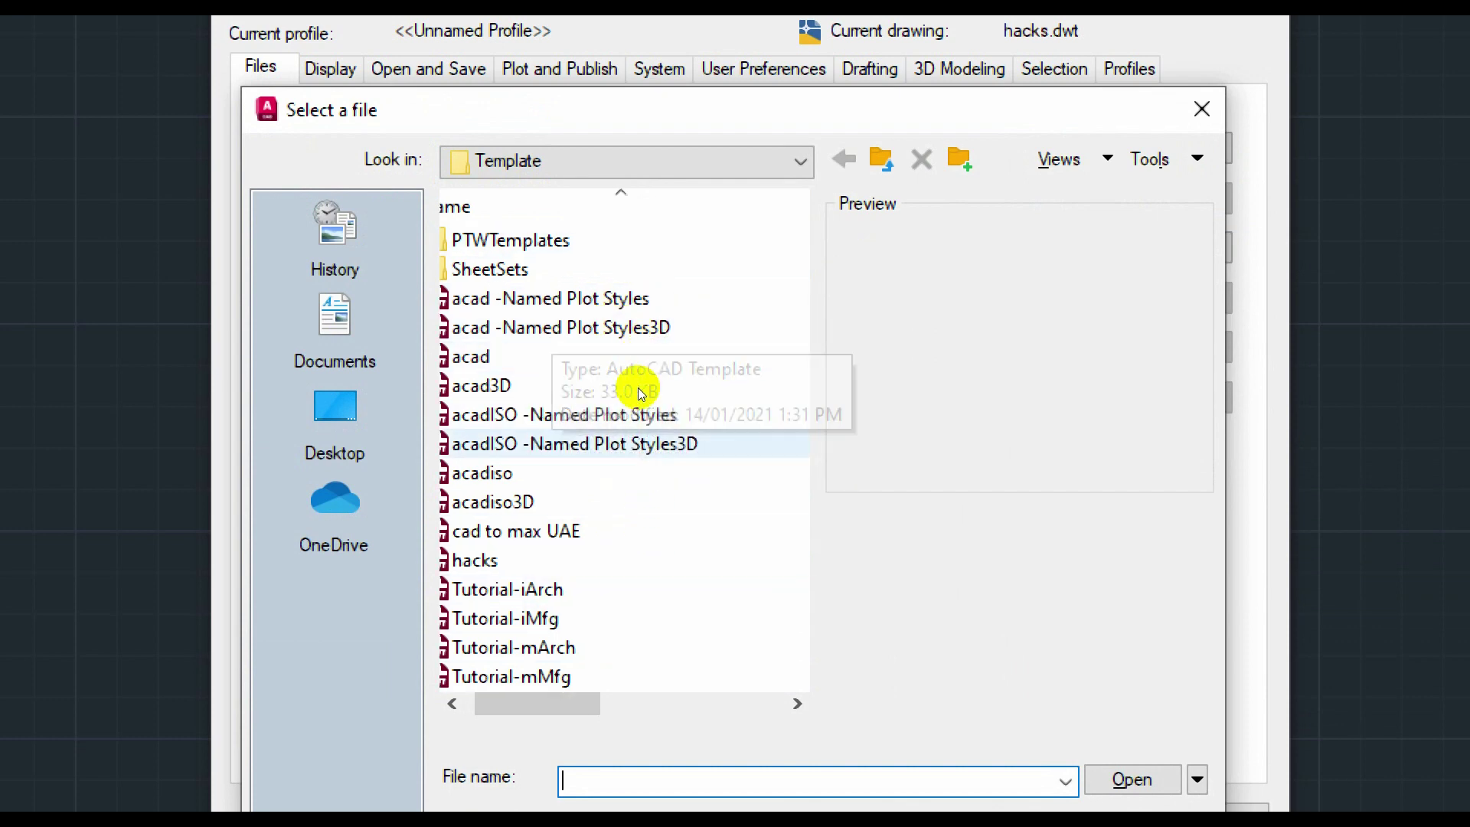
text(hacks)
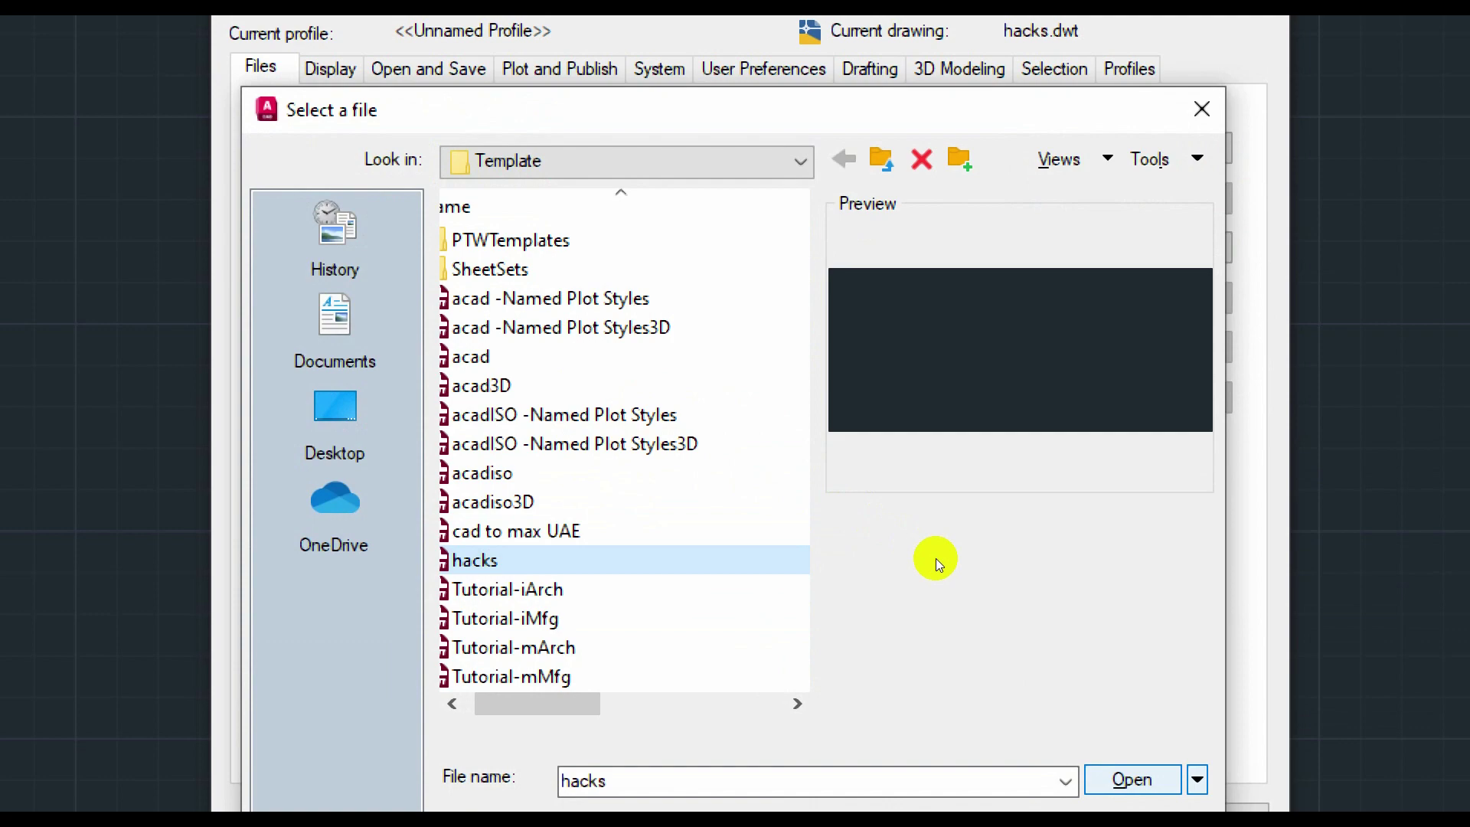
key(Return)
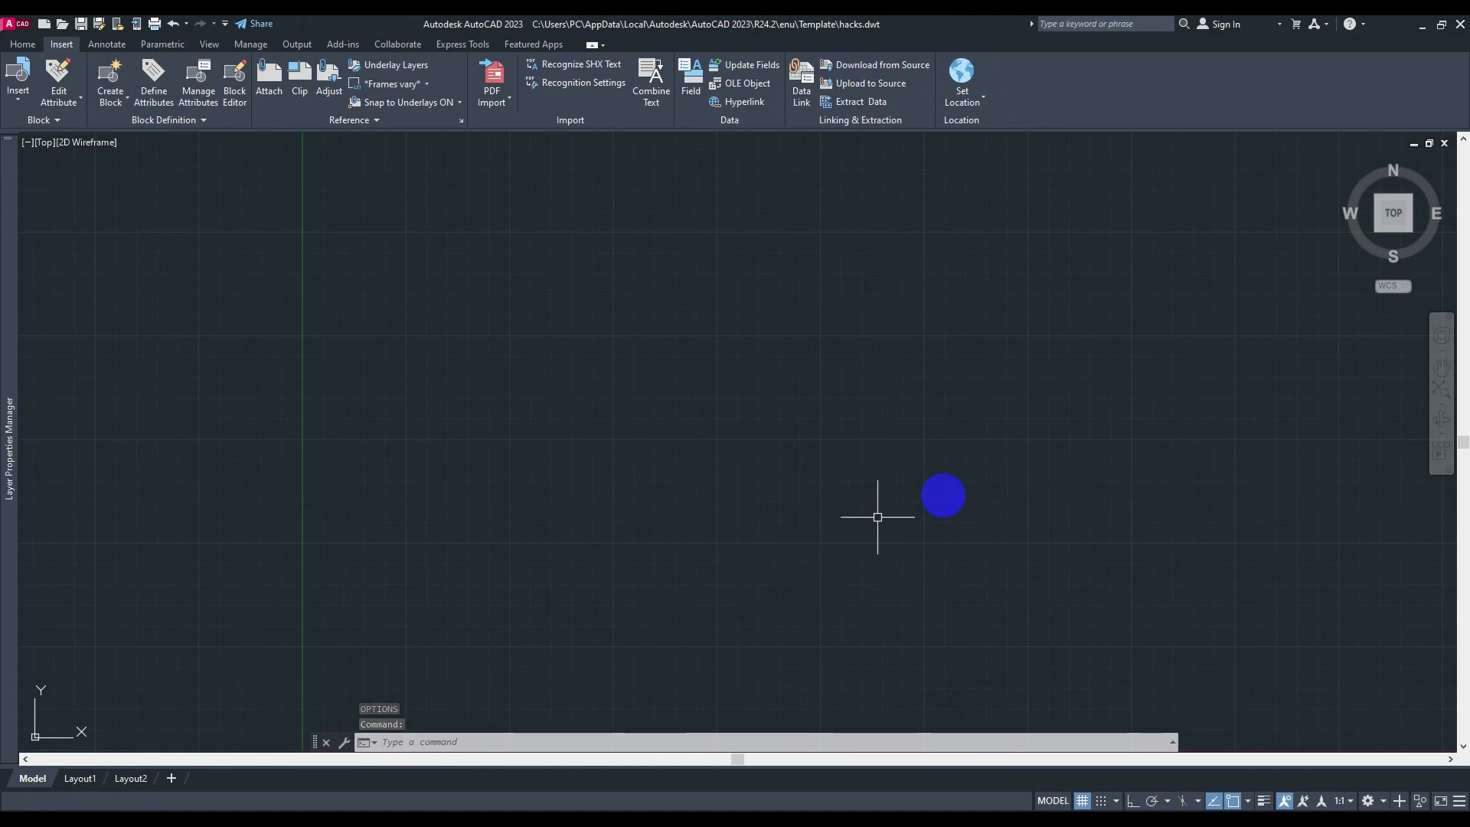
click(1461, 24)
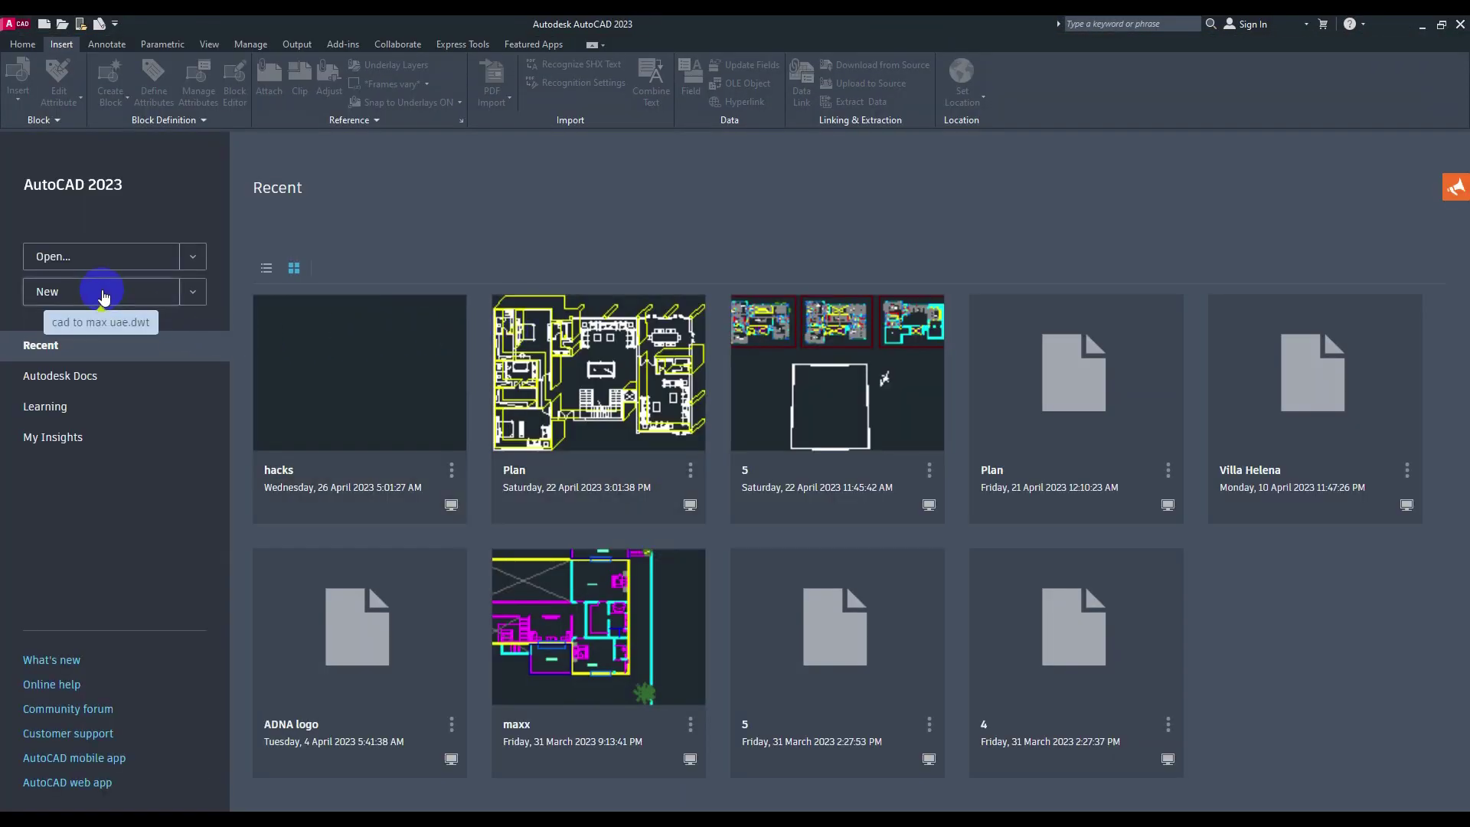
Start a new drawing from the hacks template, check its custom layers, and show the Home tab.
click(105, 296)
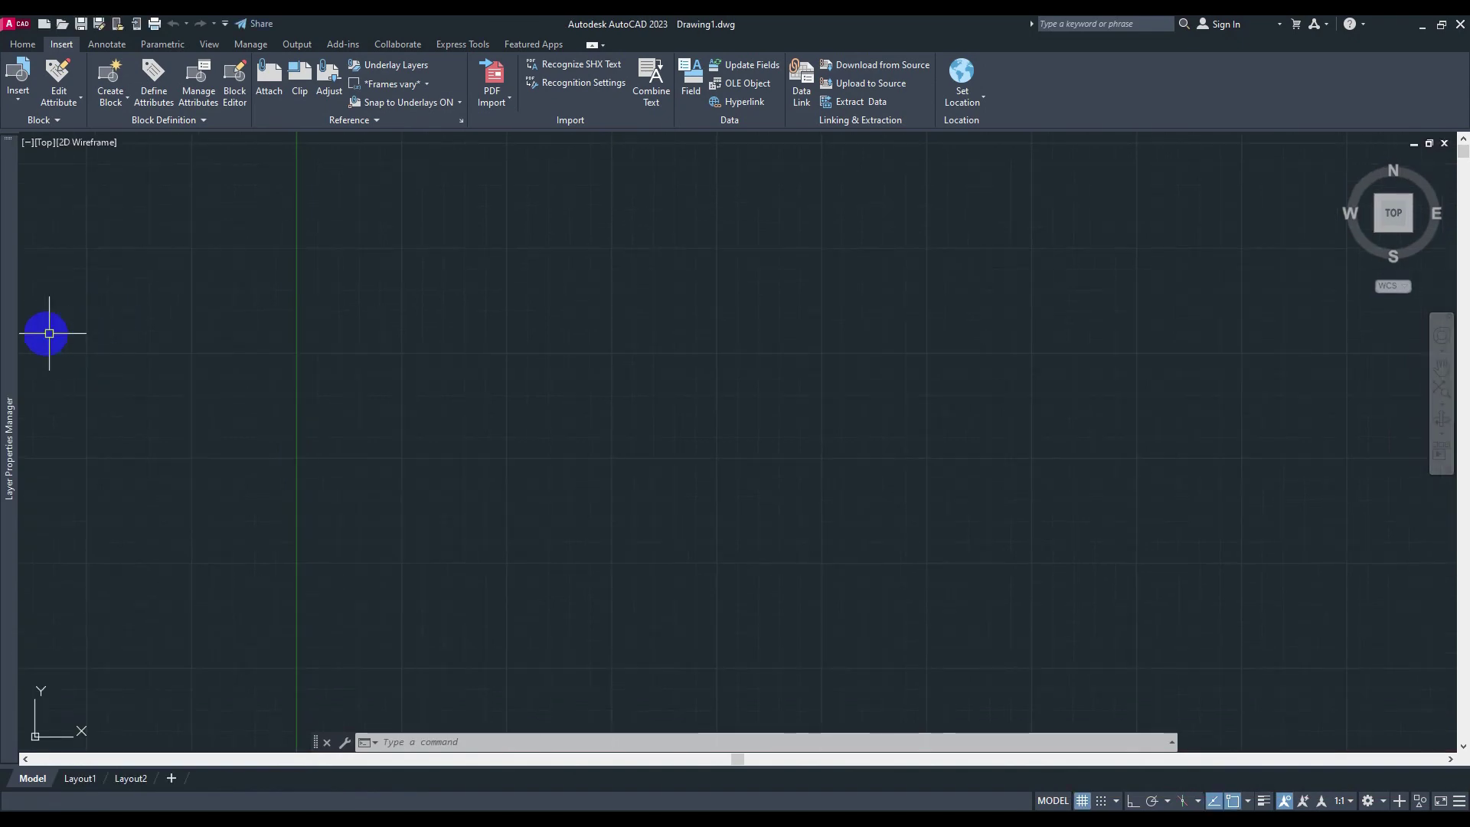
mouse_move(2, 333)
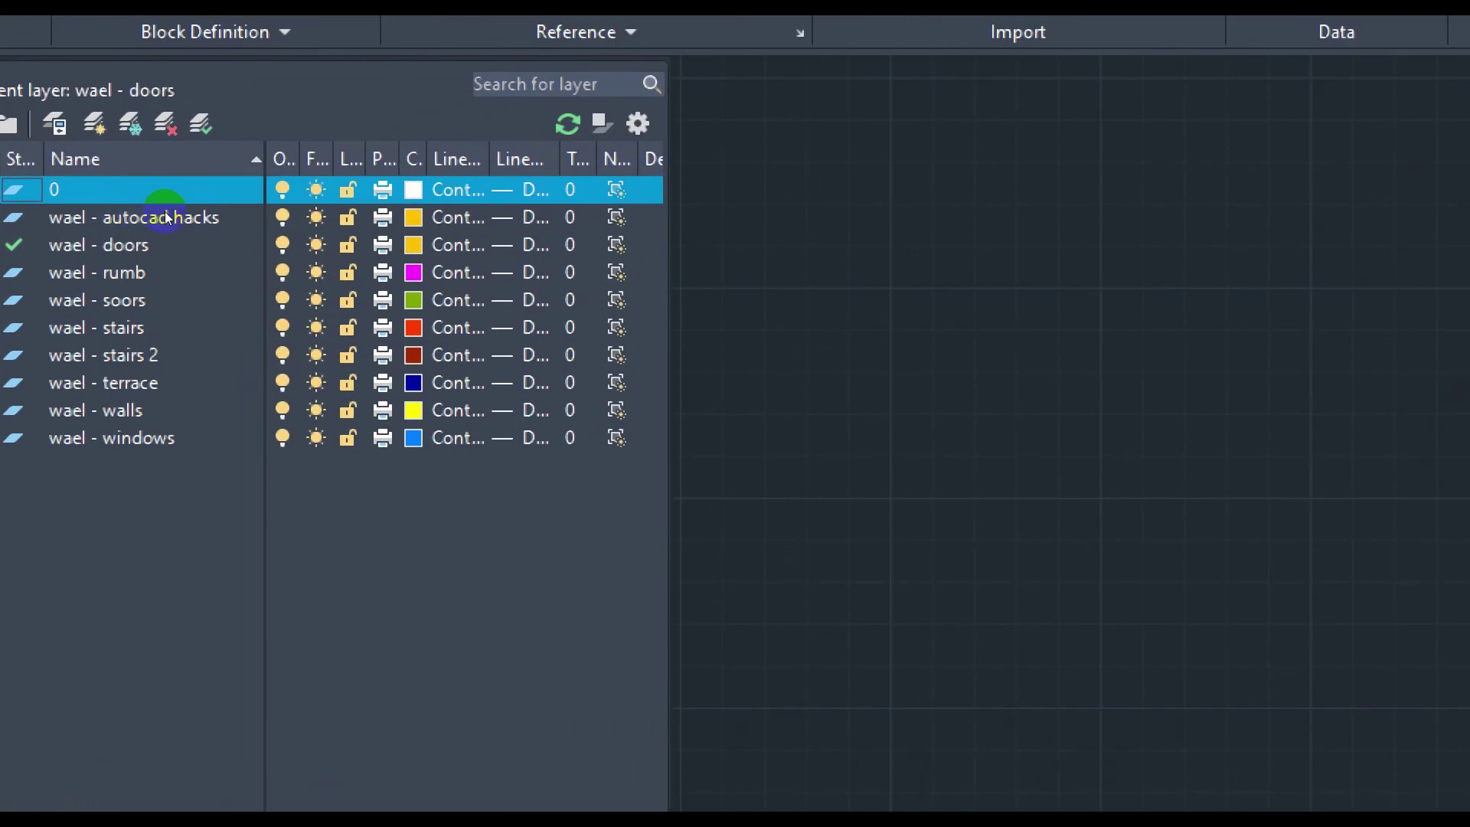
double_click(149, 213)
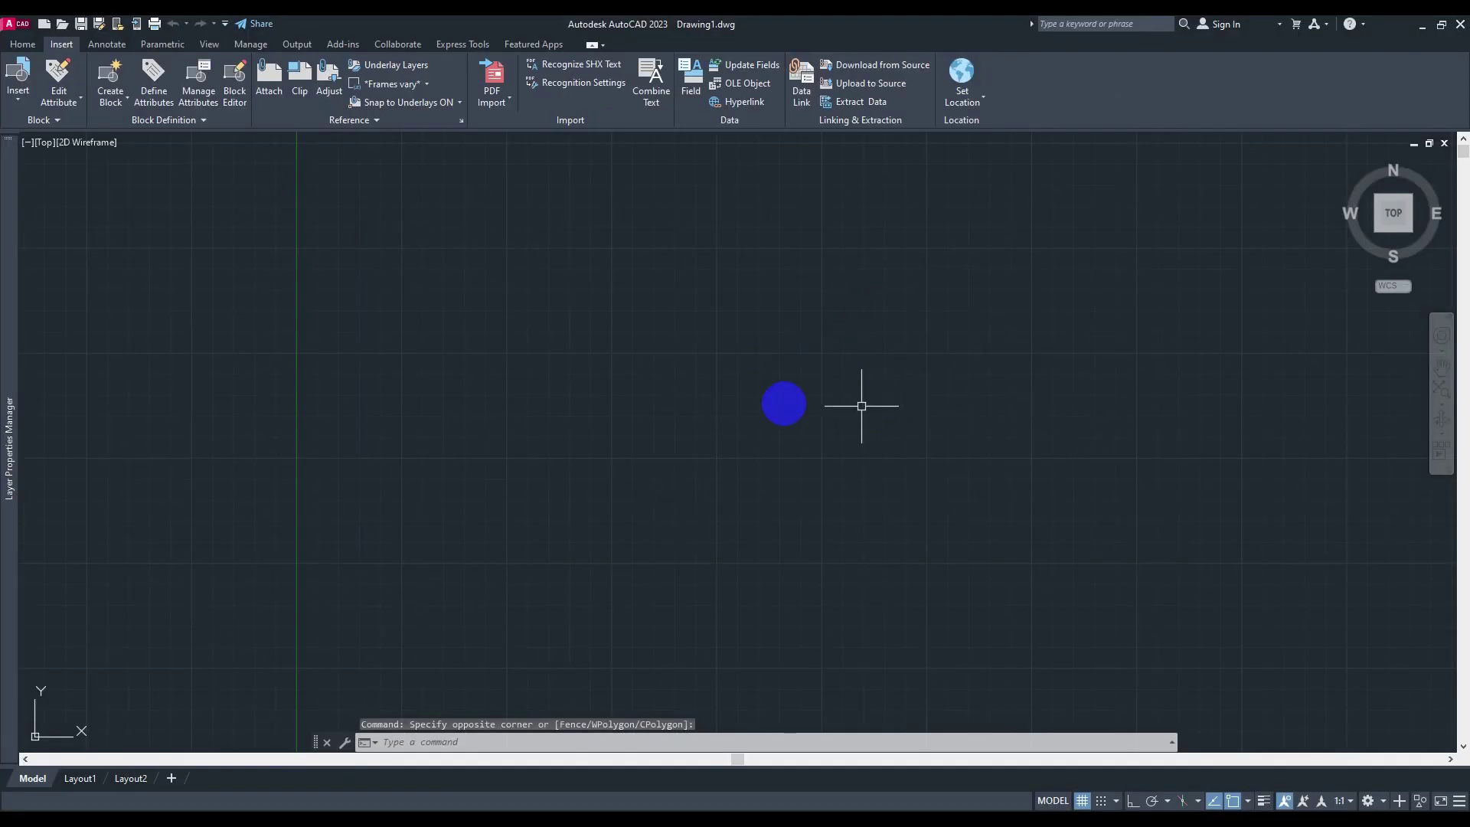
click(22, 44)
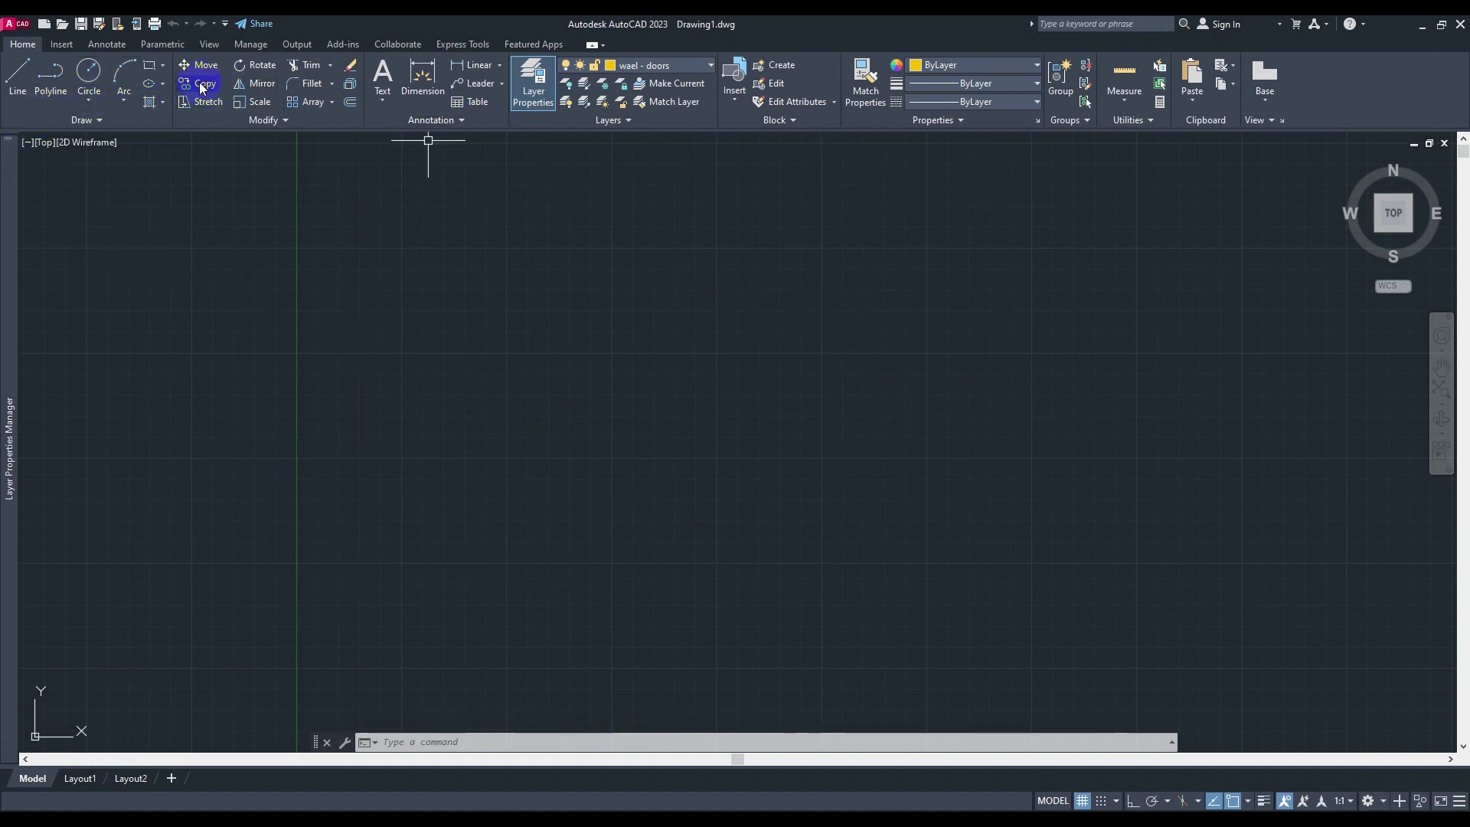
Browse the Annotate, Parametric, View, Manage and Output tabs, return to Home, and open the workspace list.
click(107, 44)
click(165, 44)
click(209, 44)
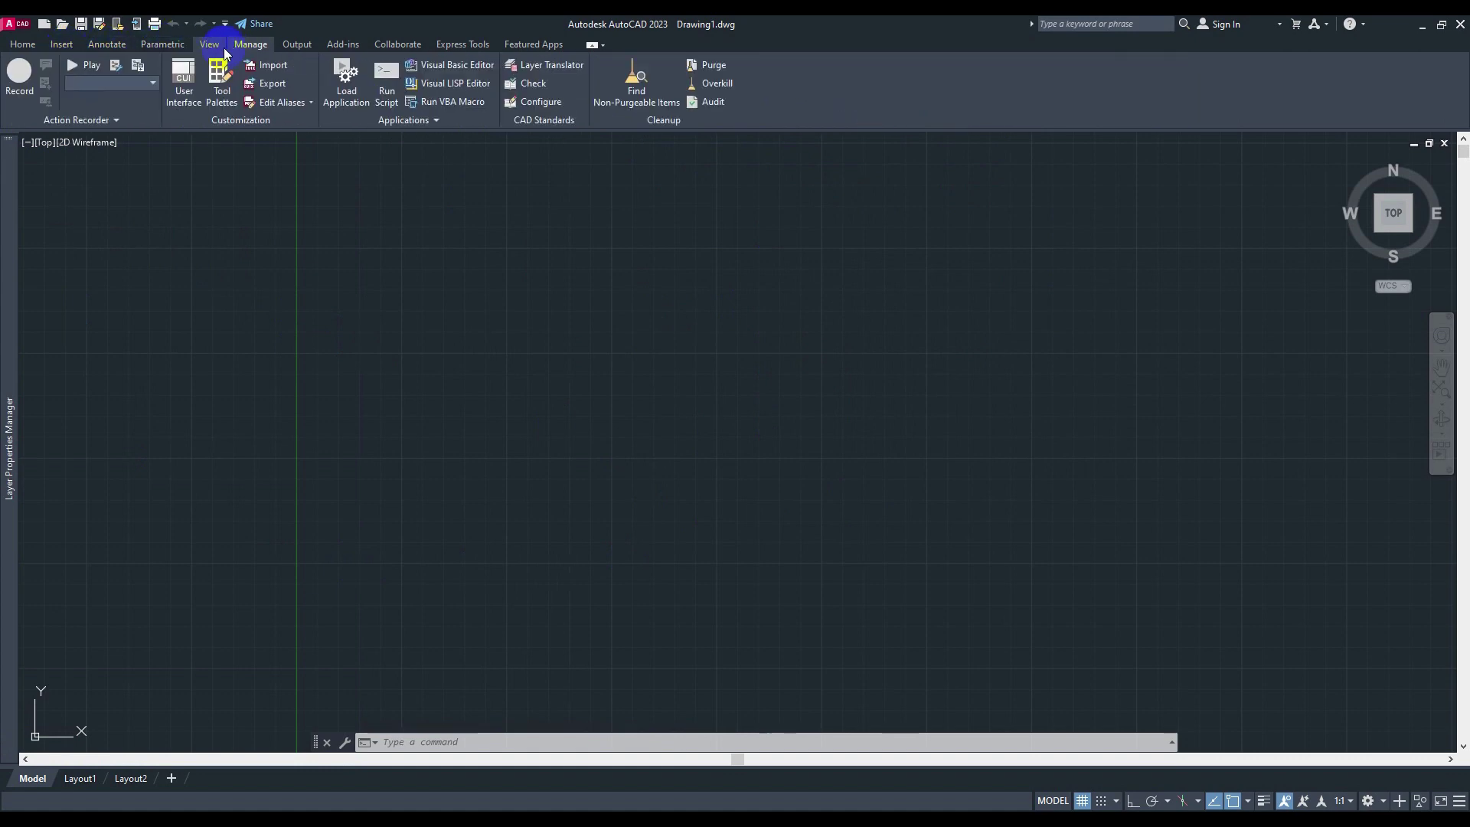
click(252, 44)
click(297, 43)
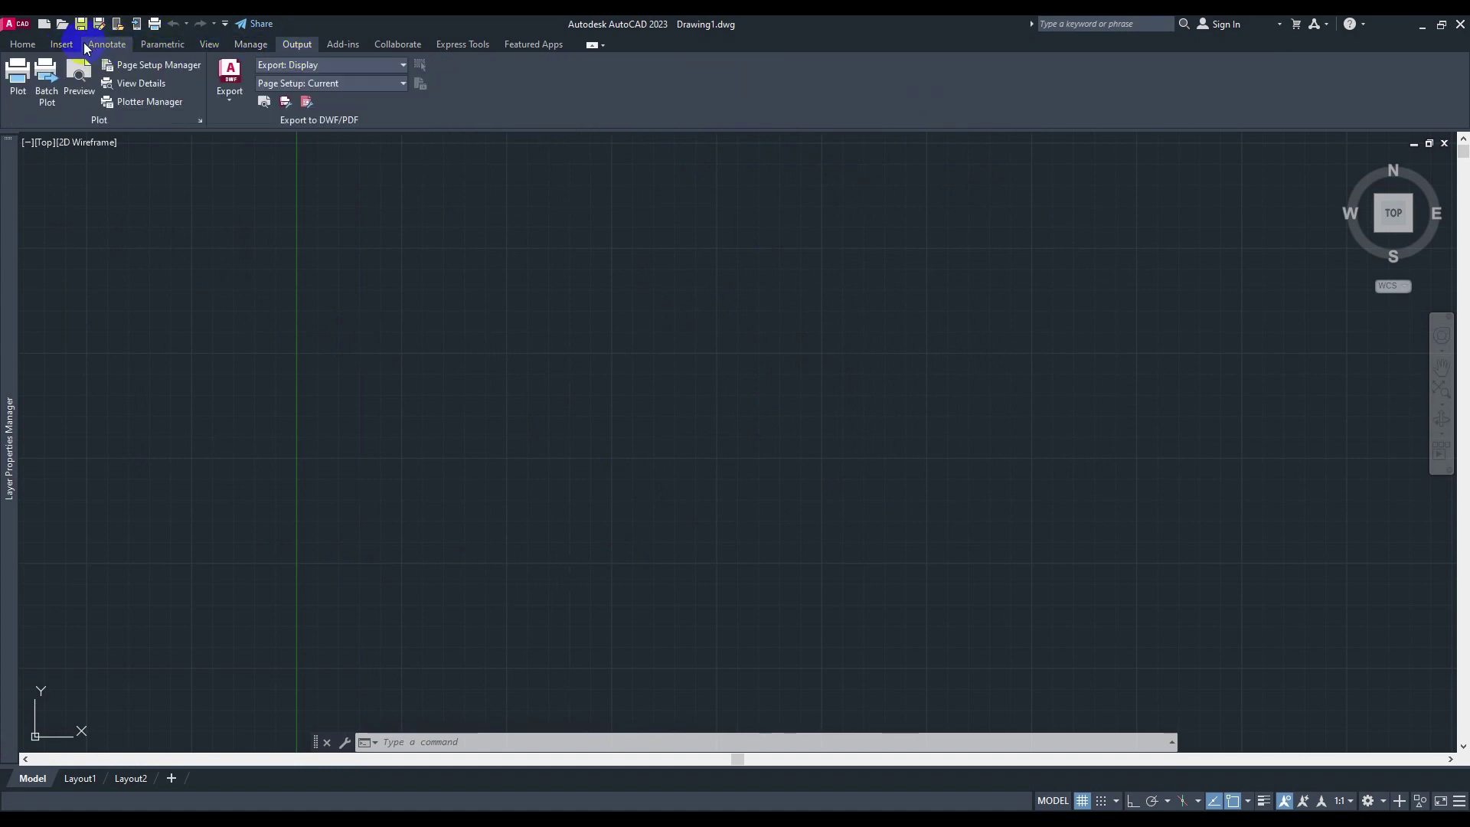
click(30, 44)
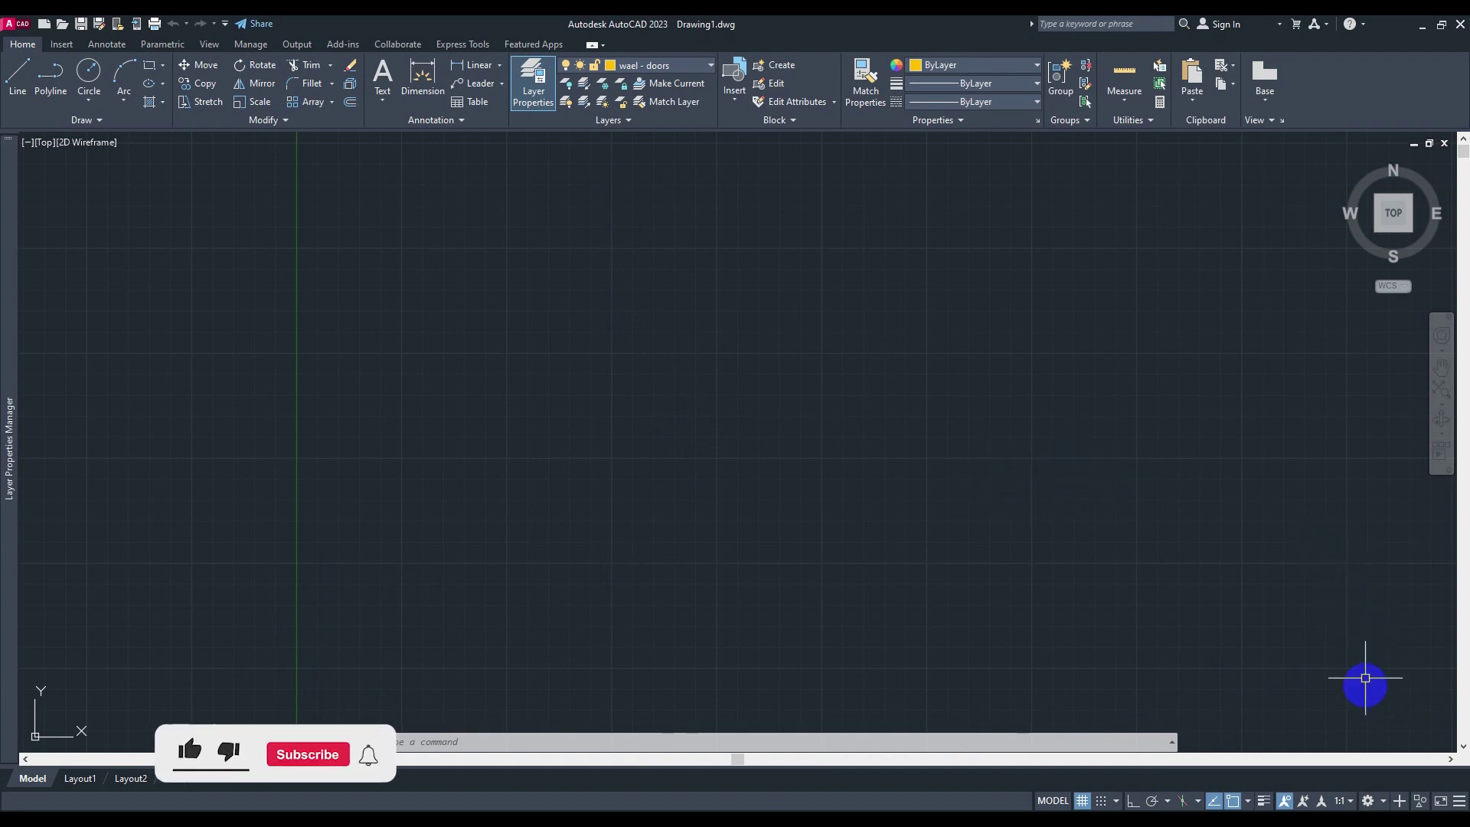
click(1377, 803)
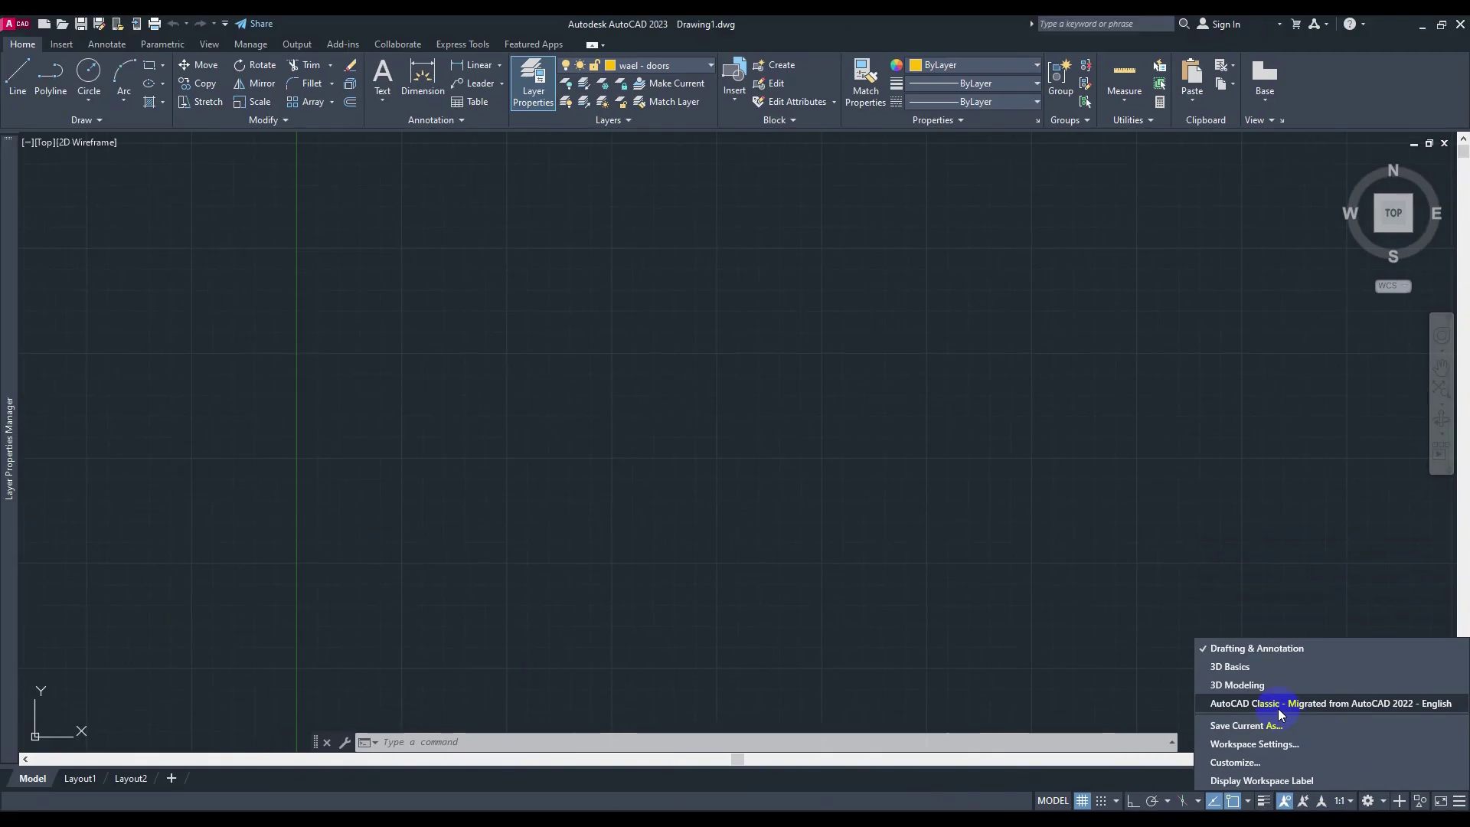
Switch to the AutoCAD Classic workspace and close the tool palettes and small floating toolbar.
click(1278, 709)
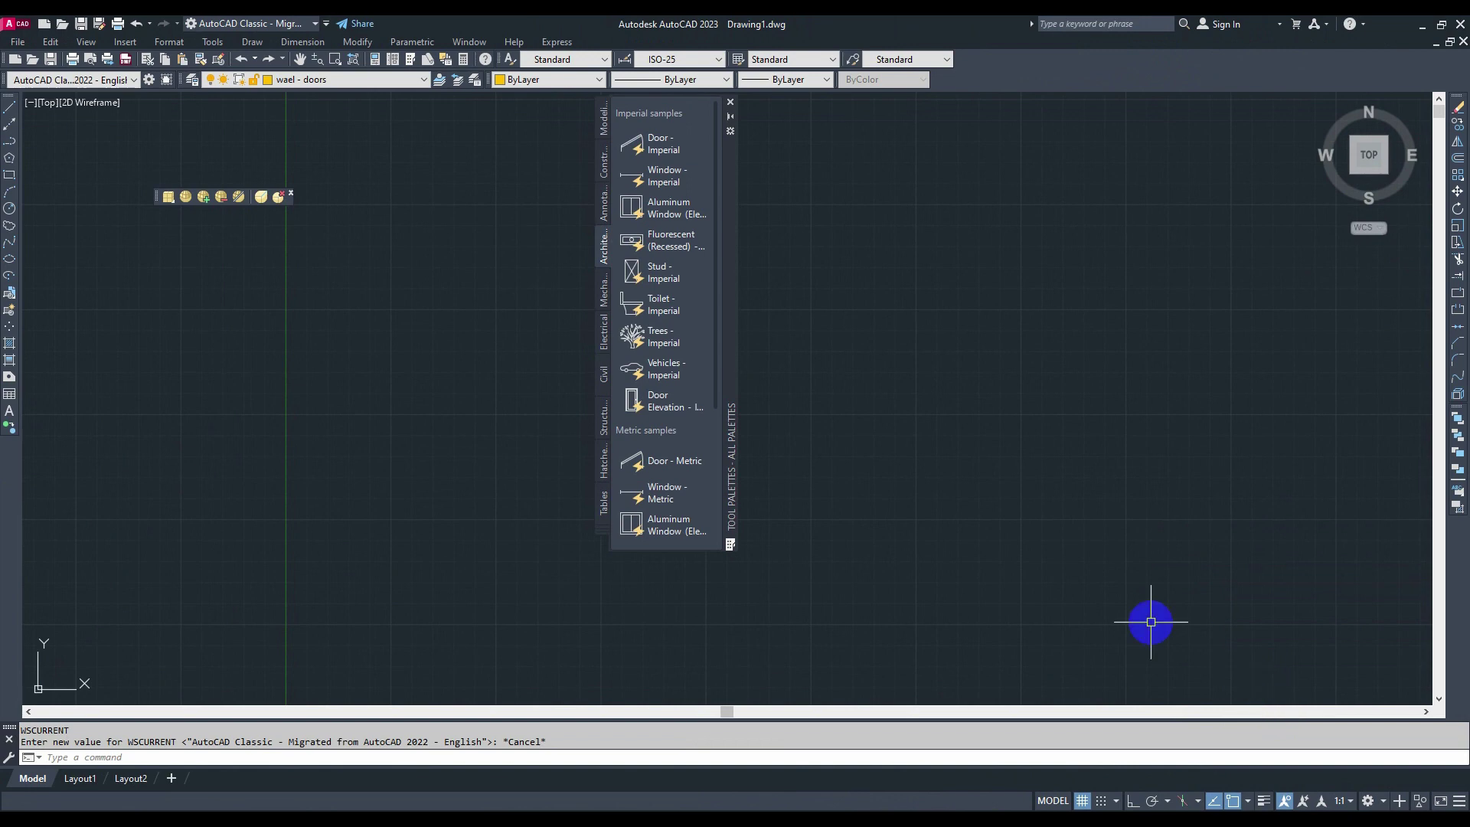
click(731, 103)
click(292, 195)
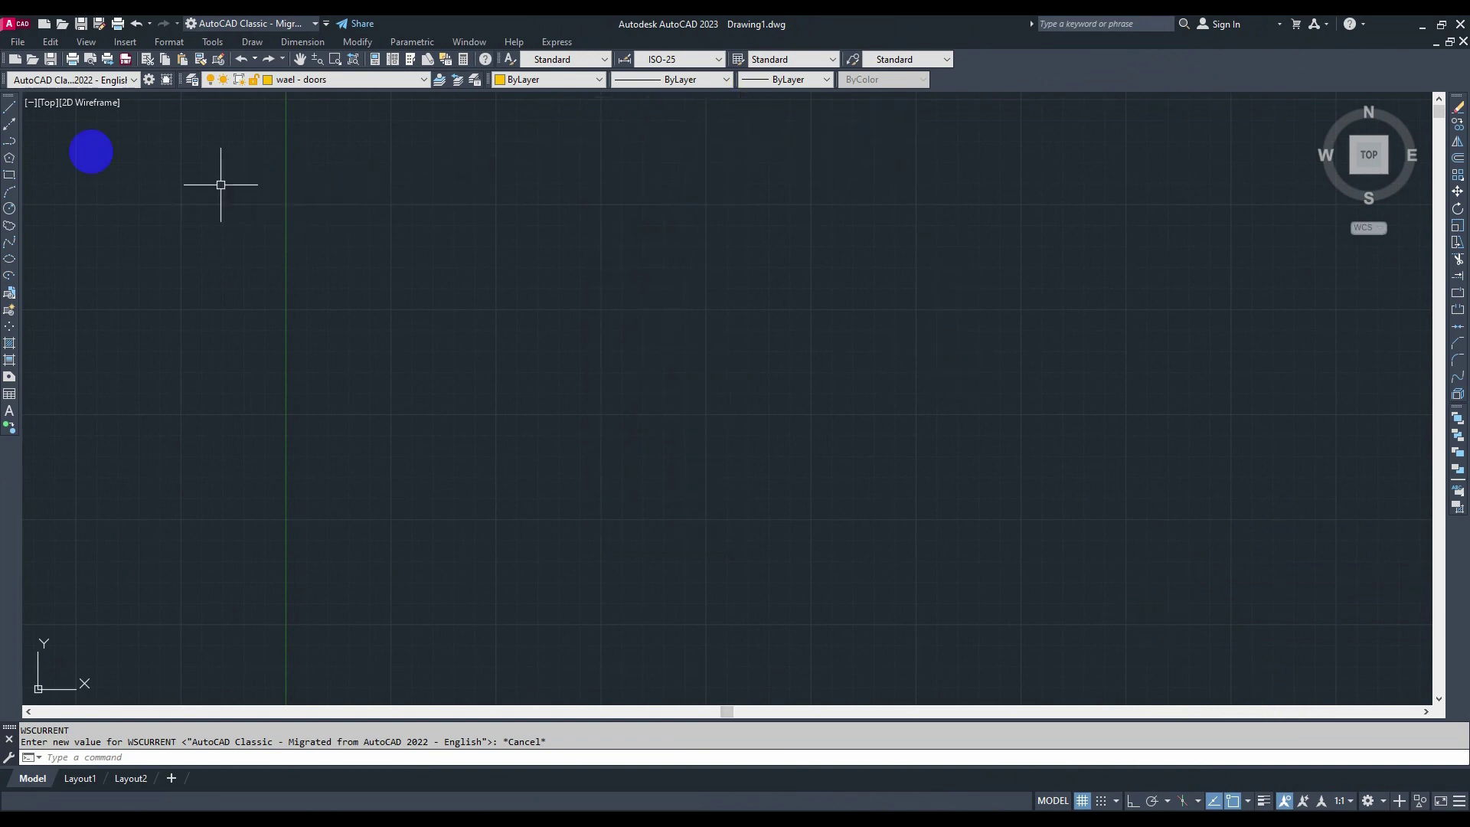
Undock and close the Draw, Modify and Draw Order toolbars.
drag(10, 100, 105, 146)
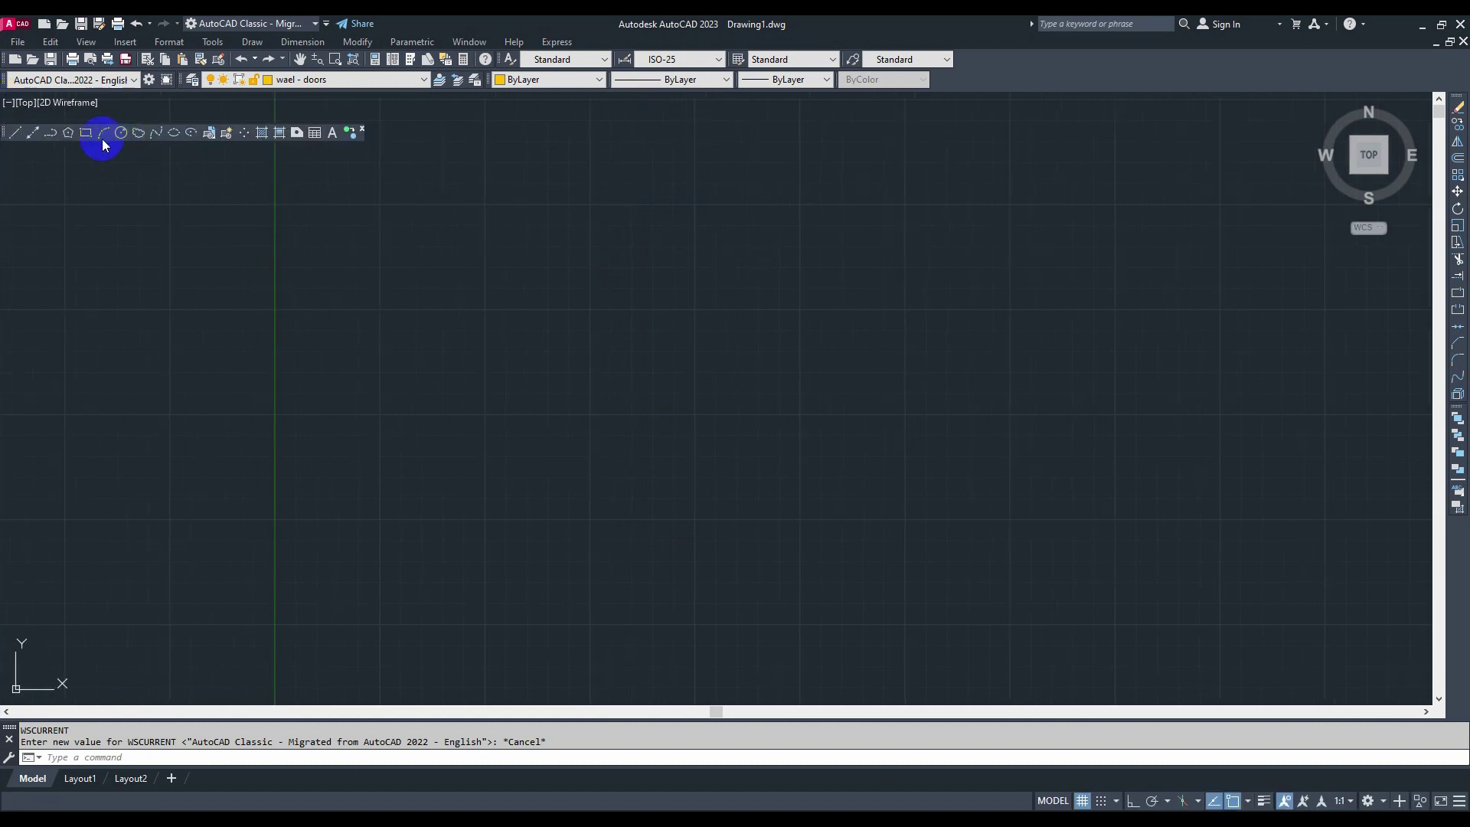
click(362, 129)
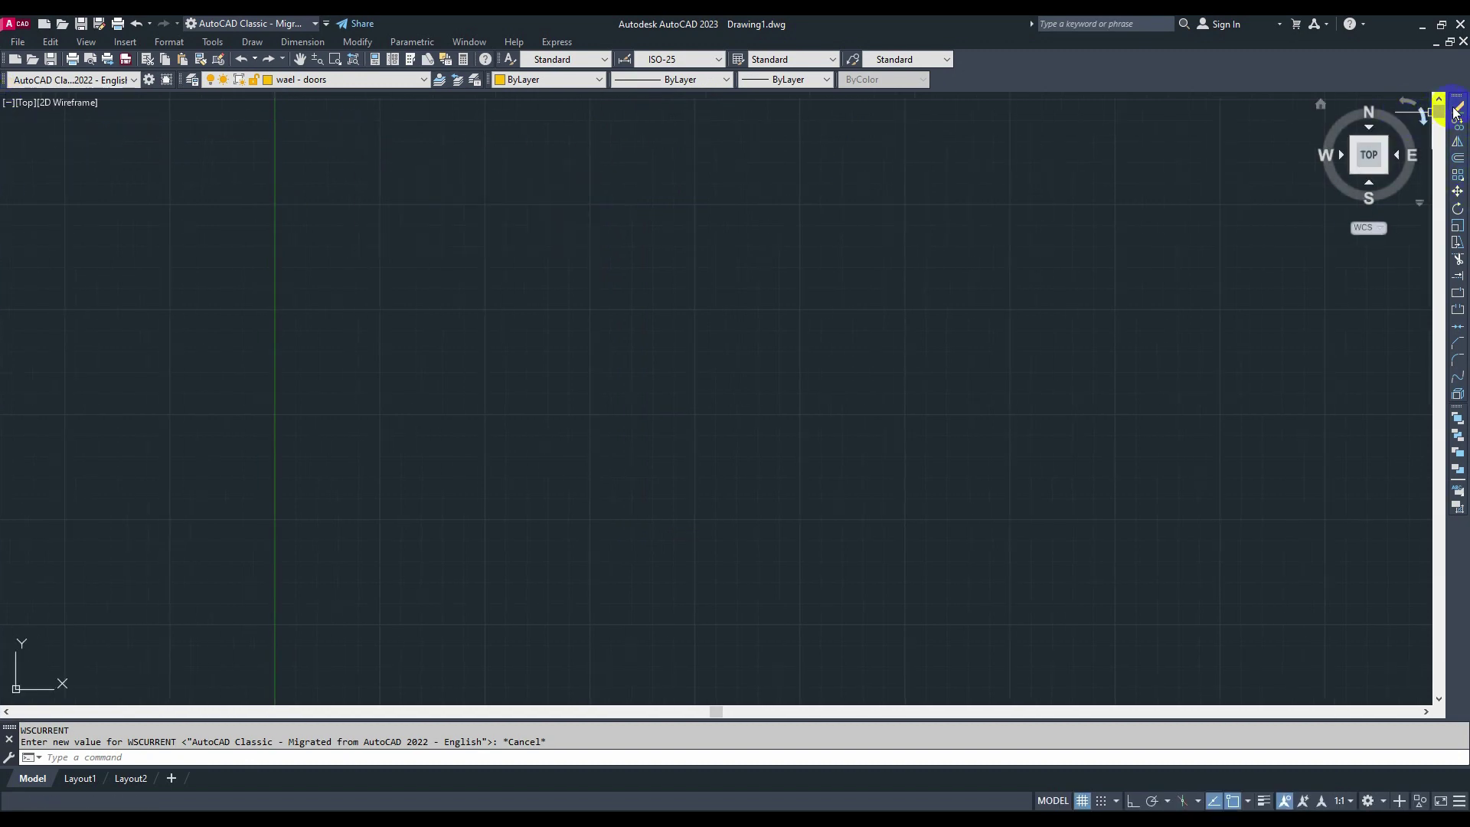
drag(1458, 104, 837, 191)
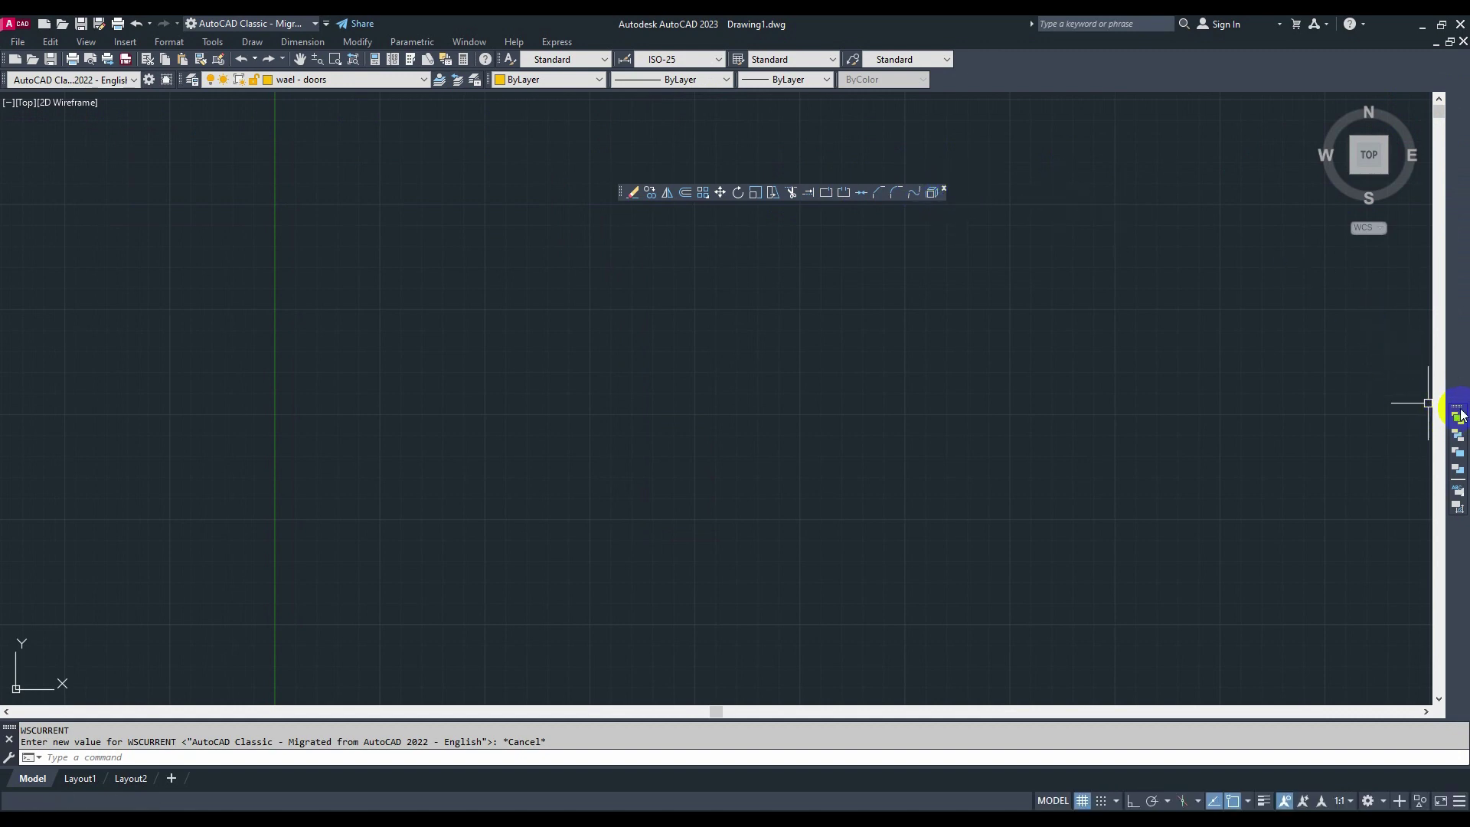
drag(1459, 407, 976, 314)
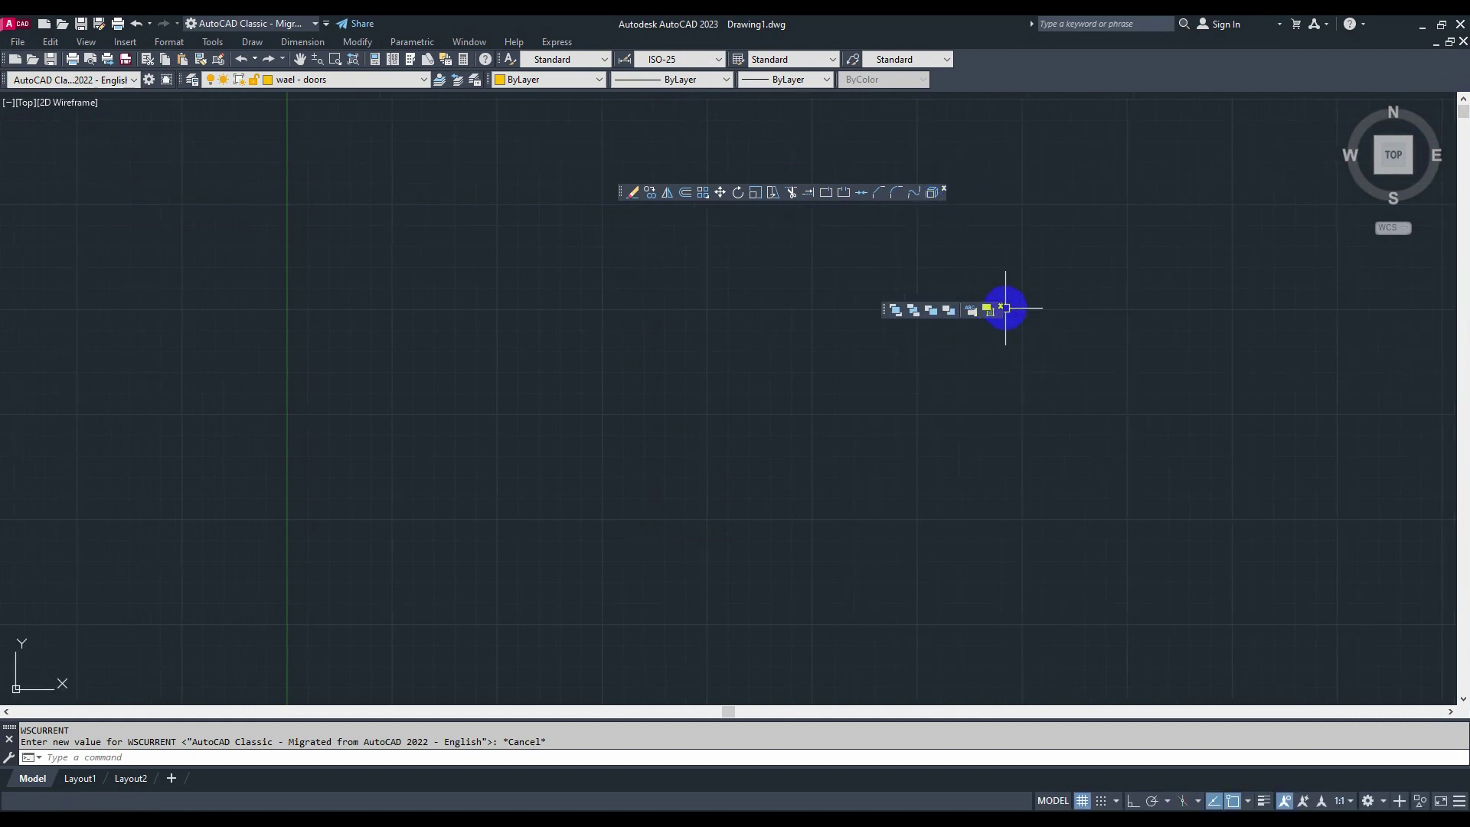
click(1003, 307)
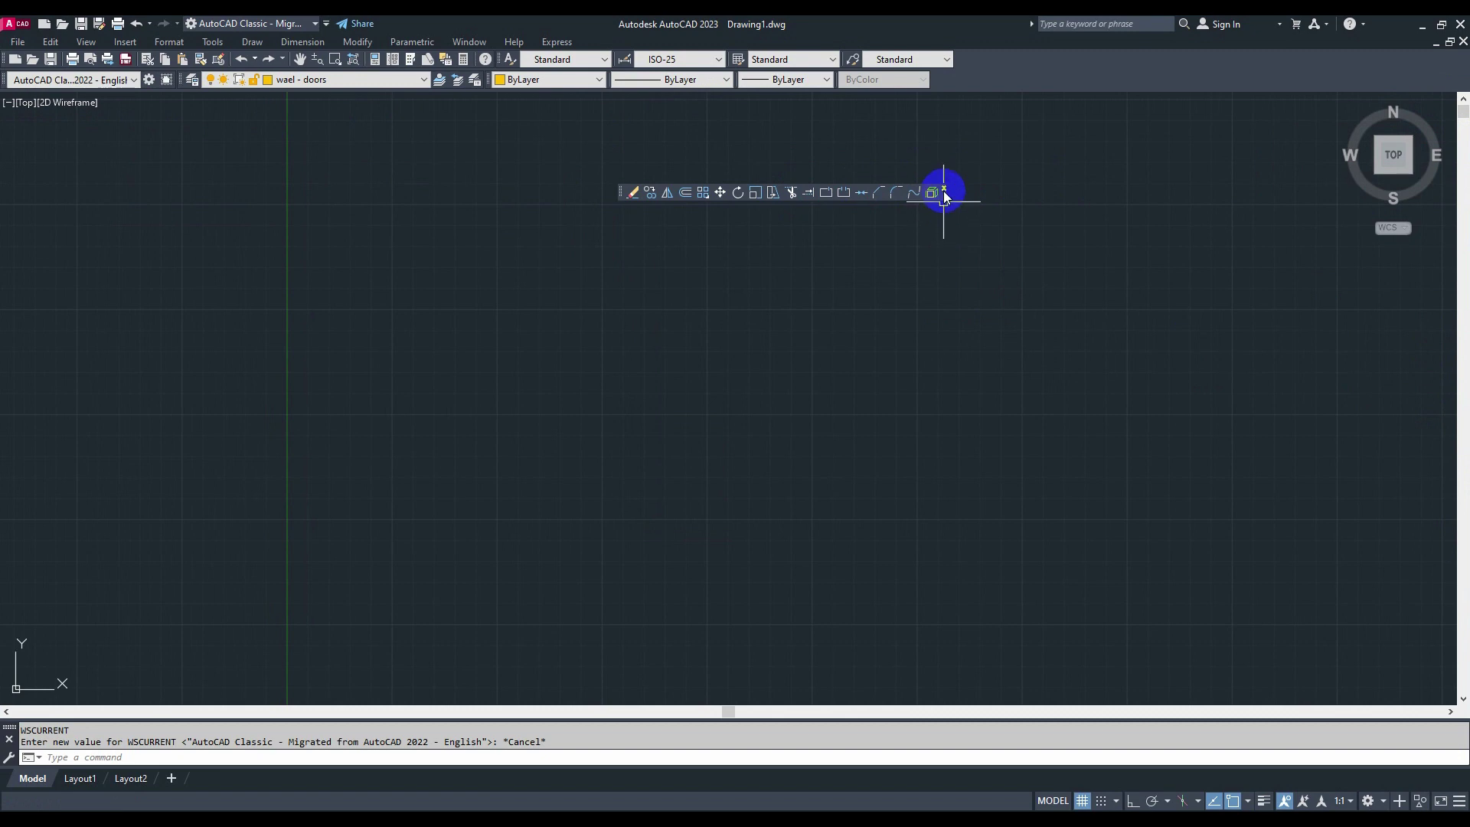
click(944, 191)
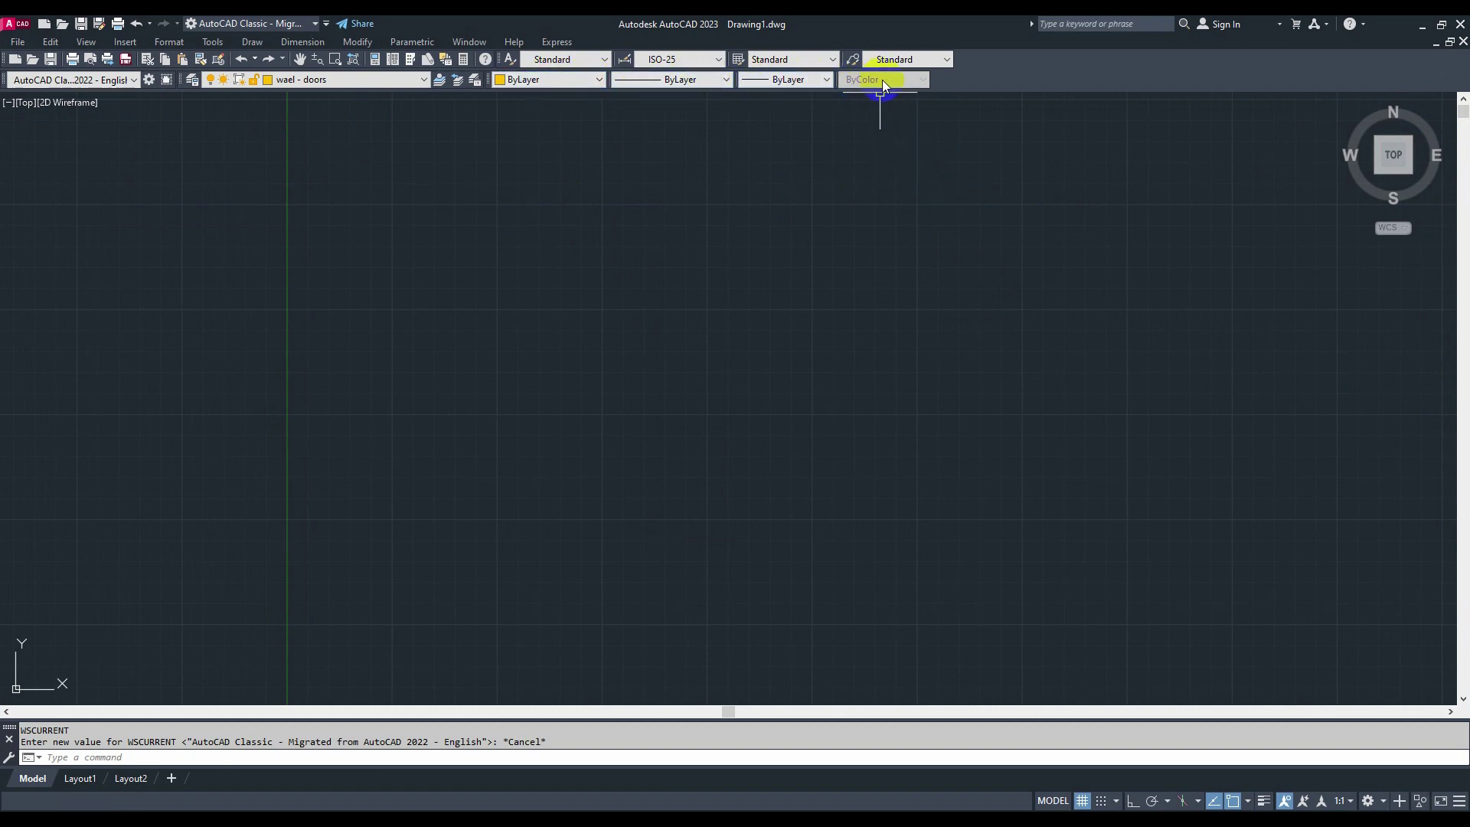
click(406, 79)
click(405, 79)
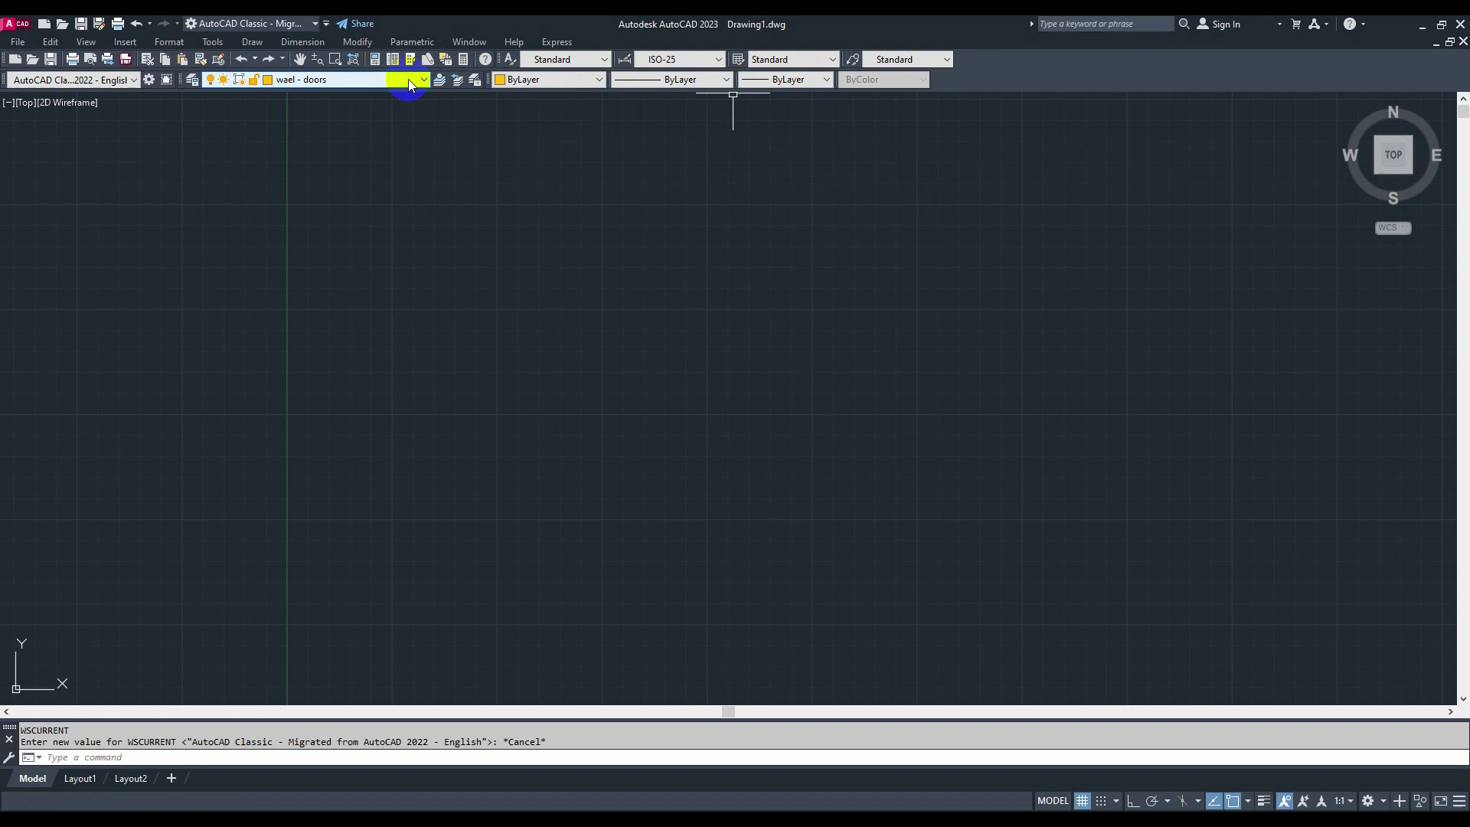
click(408, 80)
click(409, 80)
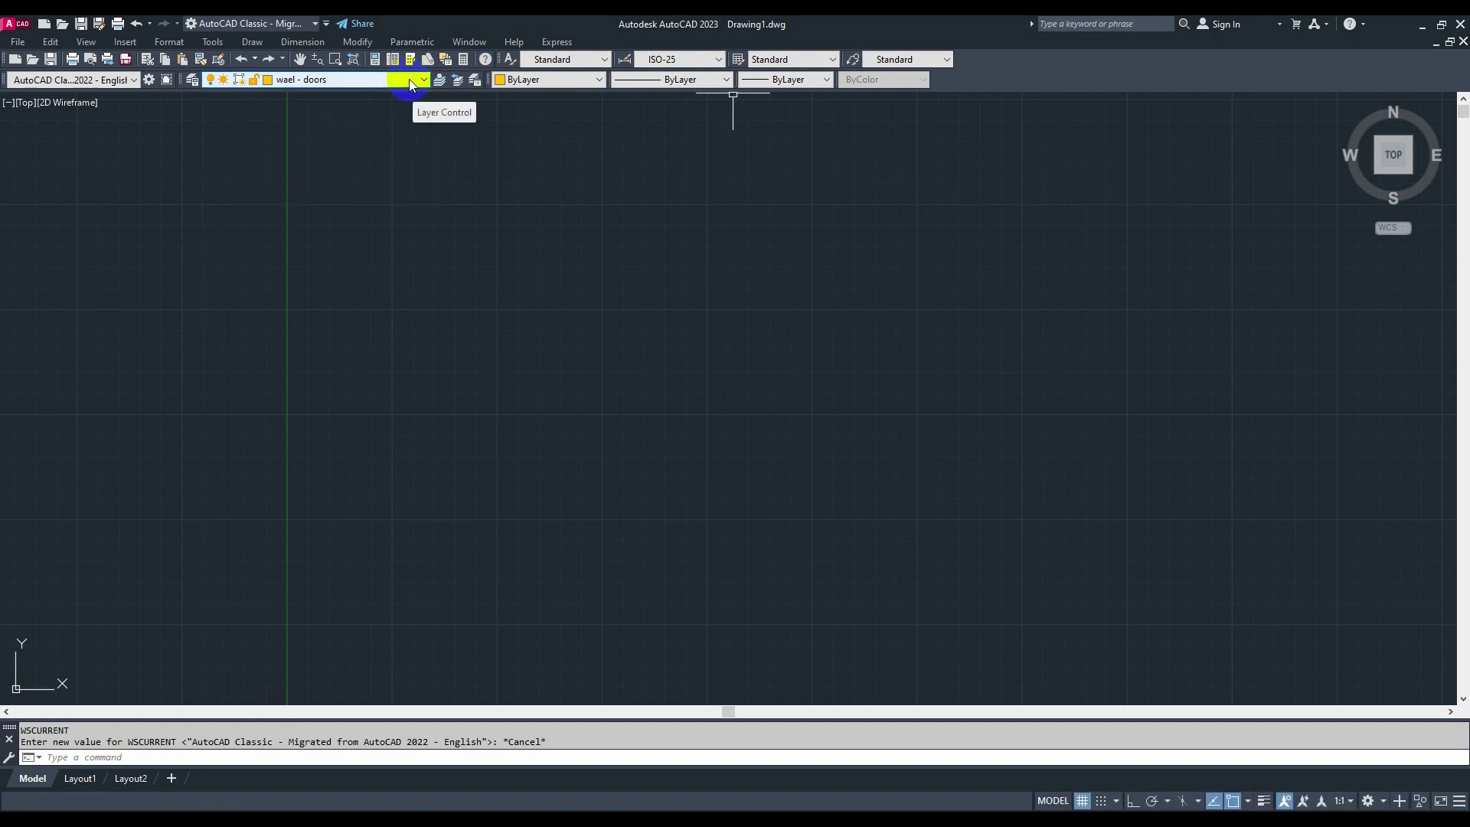
click(132, 81)
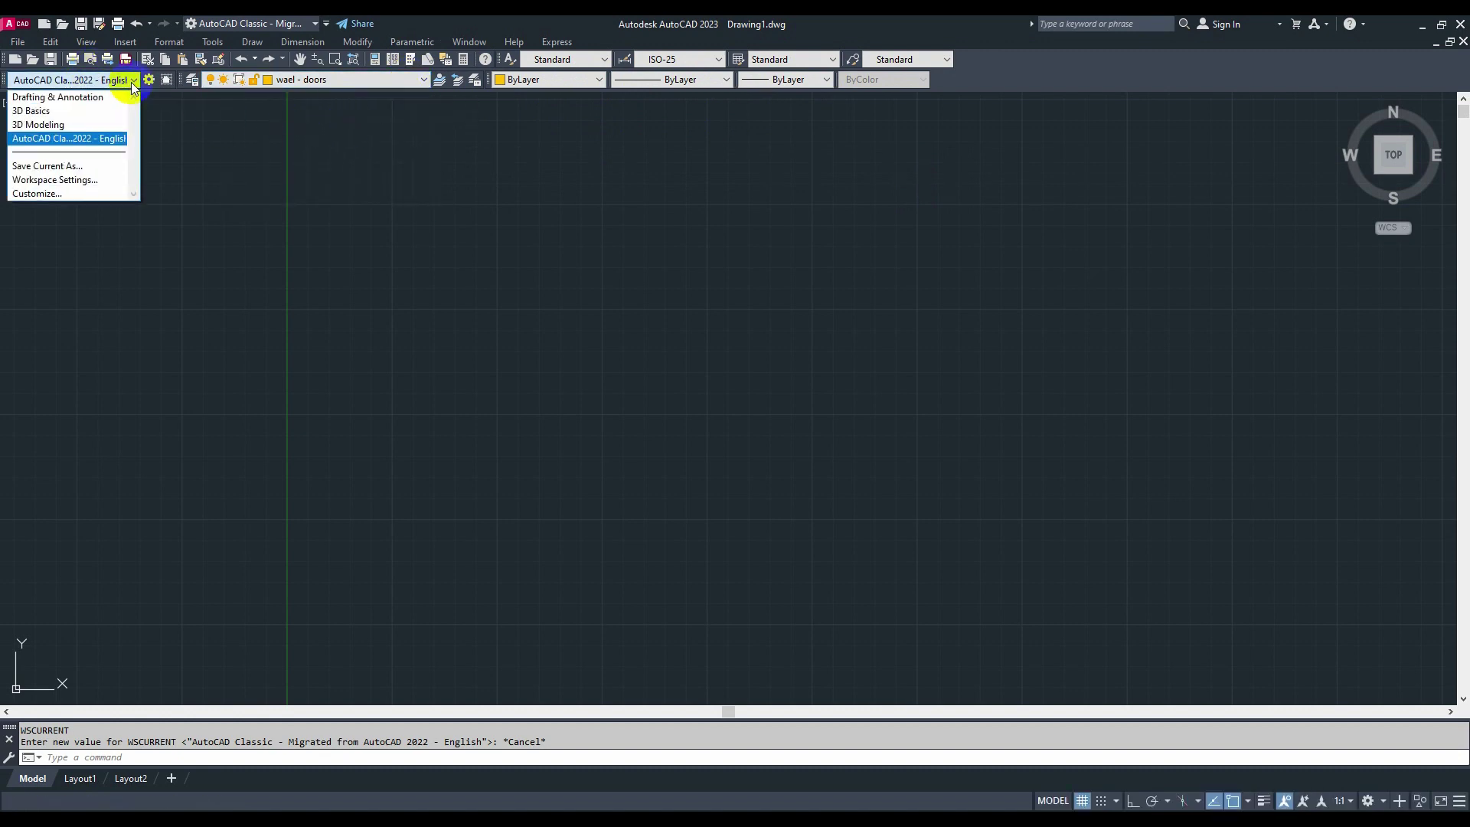
click(132, 81)
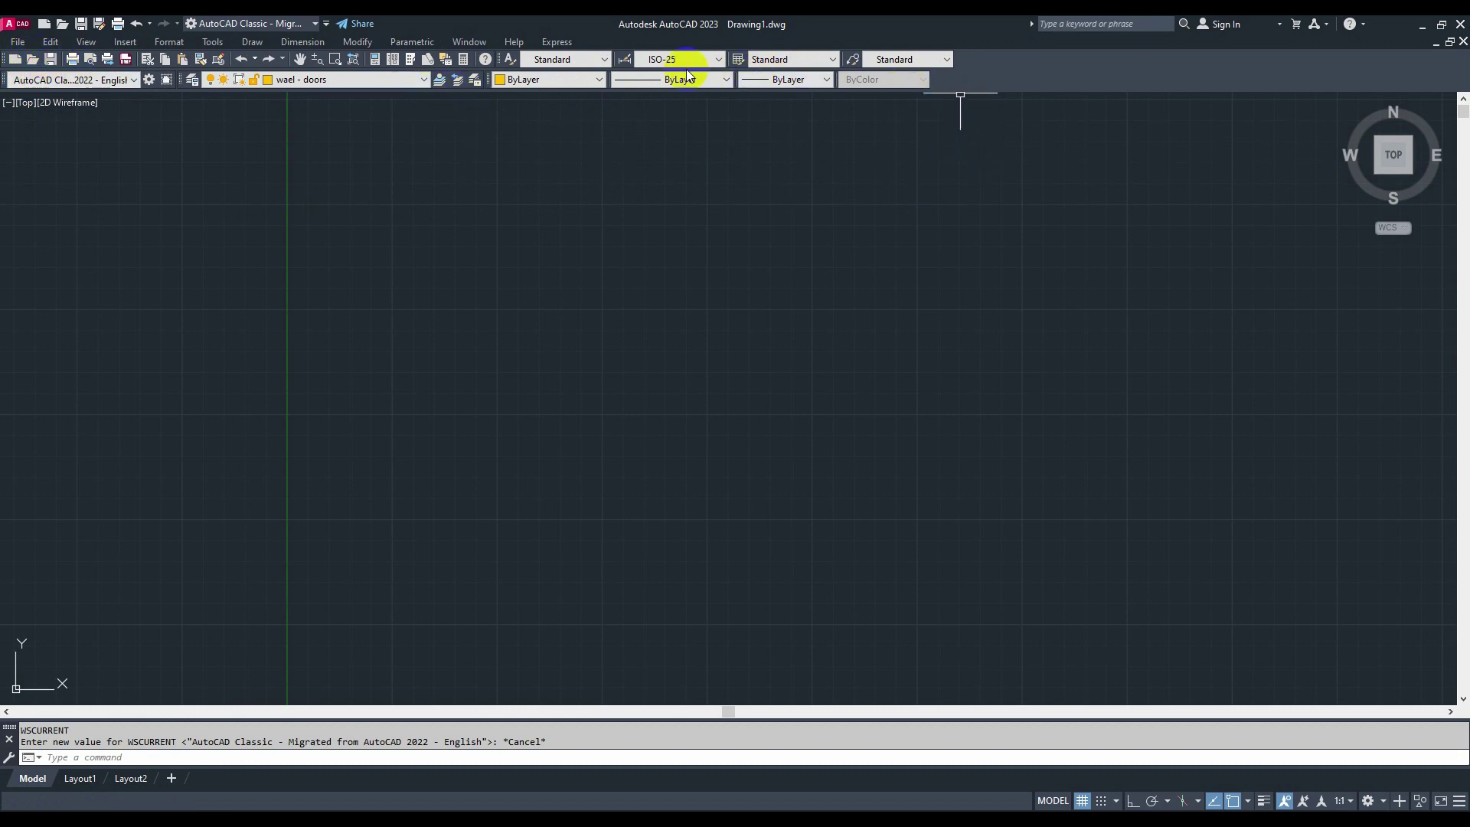
click(888, 172)
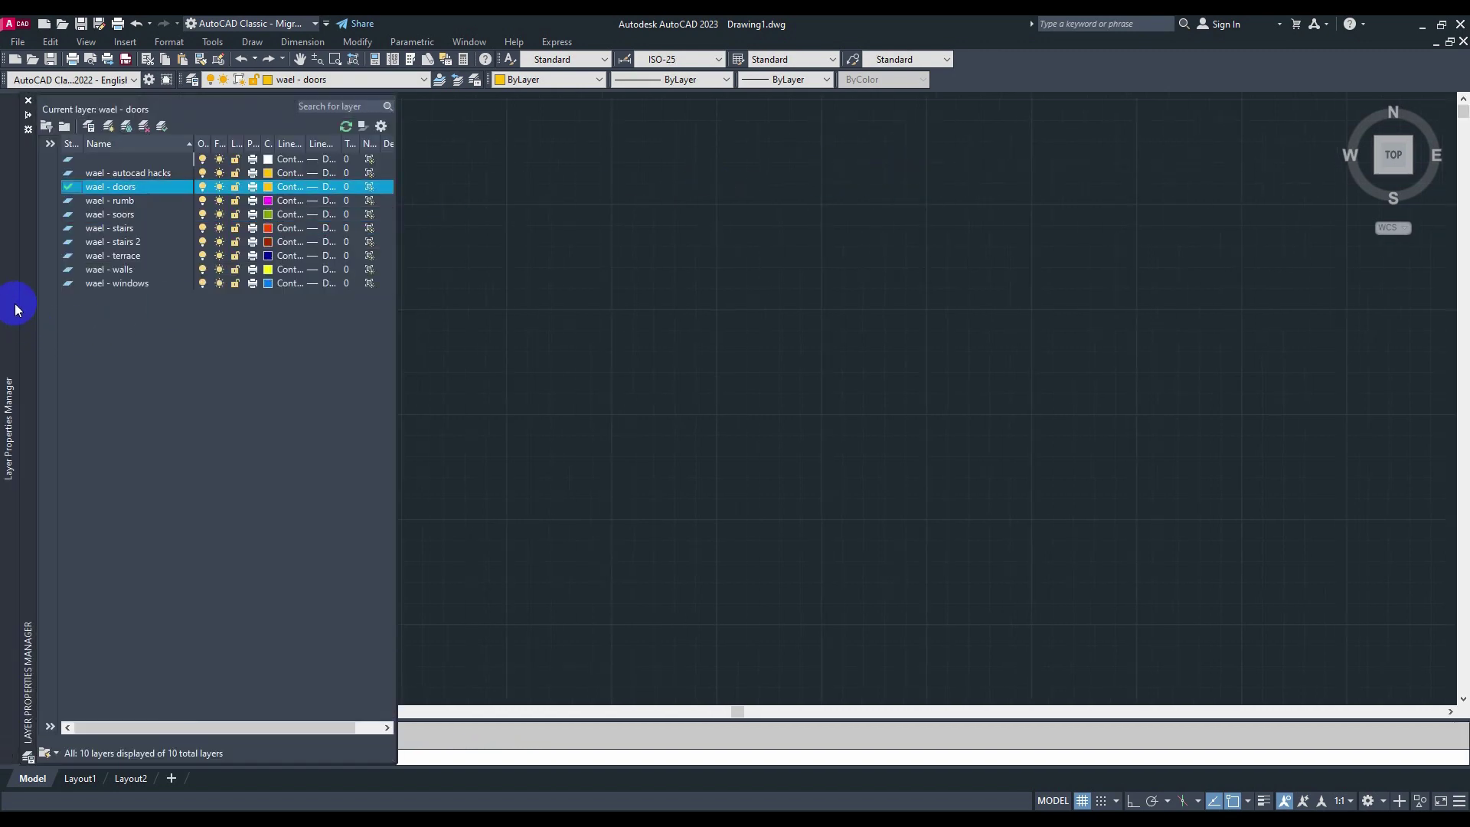
Dock the Layer Properties Manager at the left edge and turn on its Auto-hide.
mouse_move(28, 298)
mouse_down()
mouse_move(361, 296)
mouse_move(404, 313)
mouse_move(397, 301)
mouse_move(519, 301)
mouse_move(2, 297)
mouse_up()
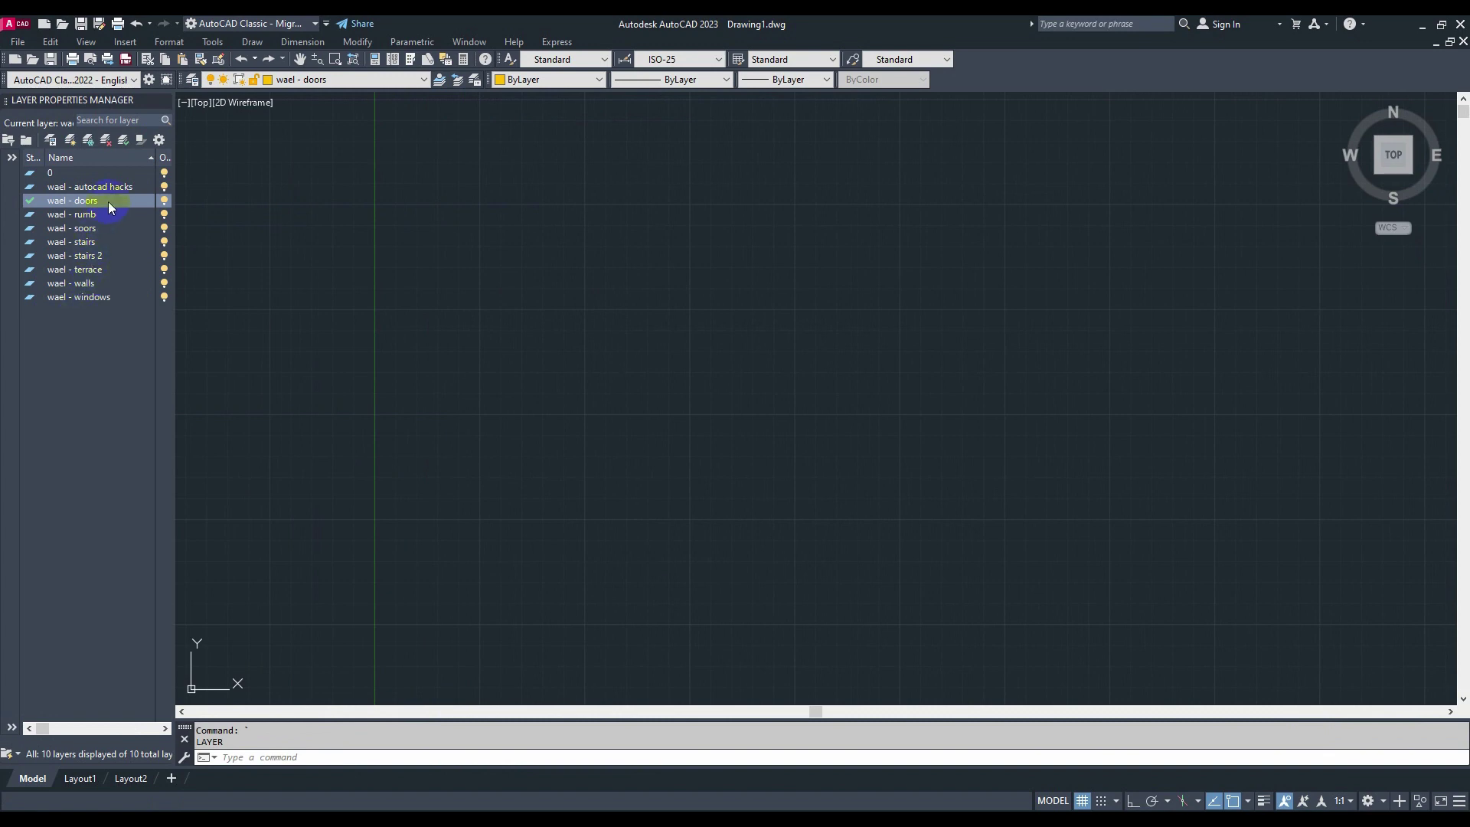
click(152, 104)
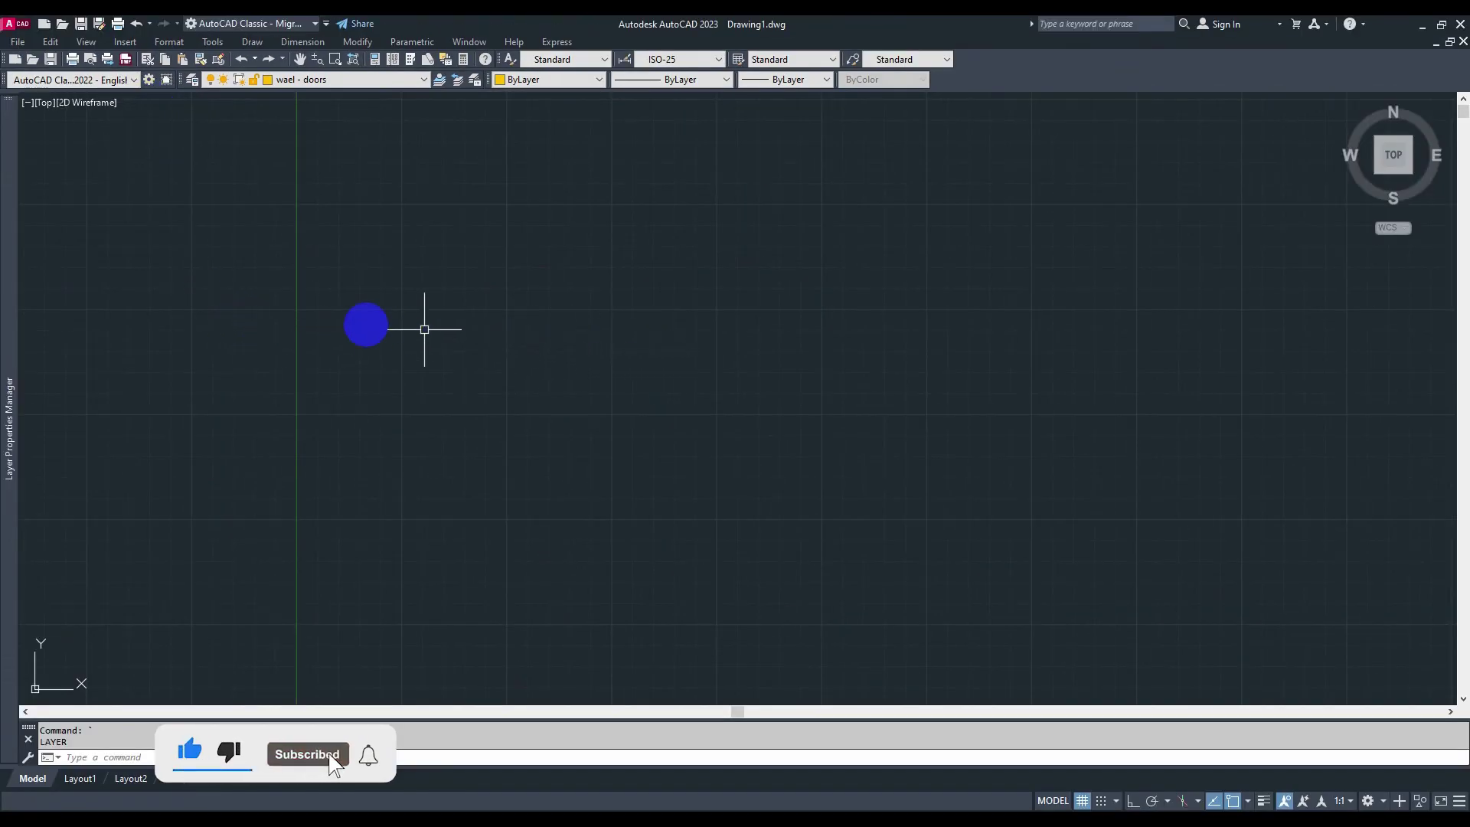
mouse_move(9, 308)
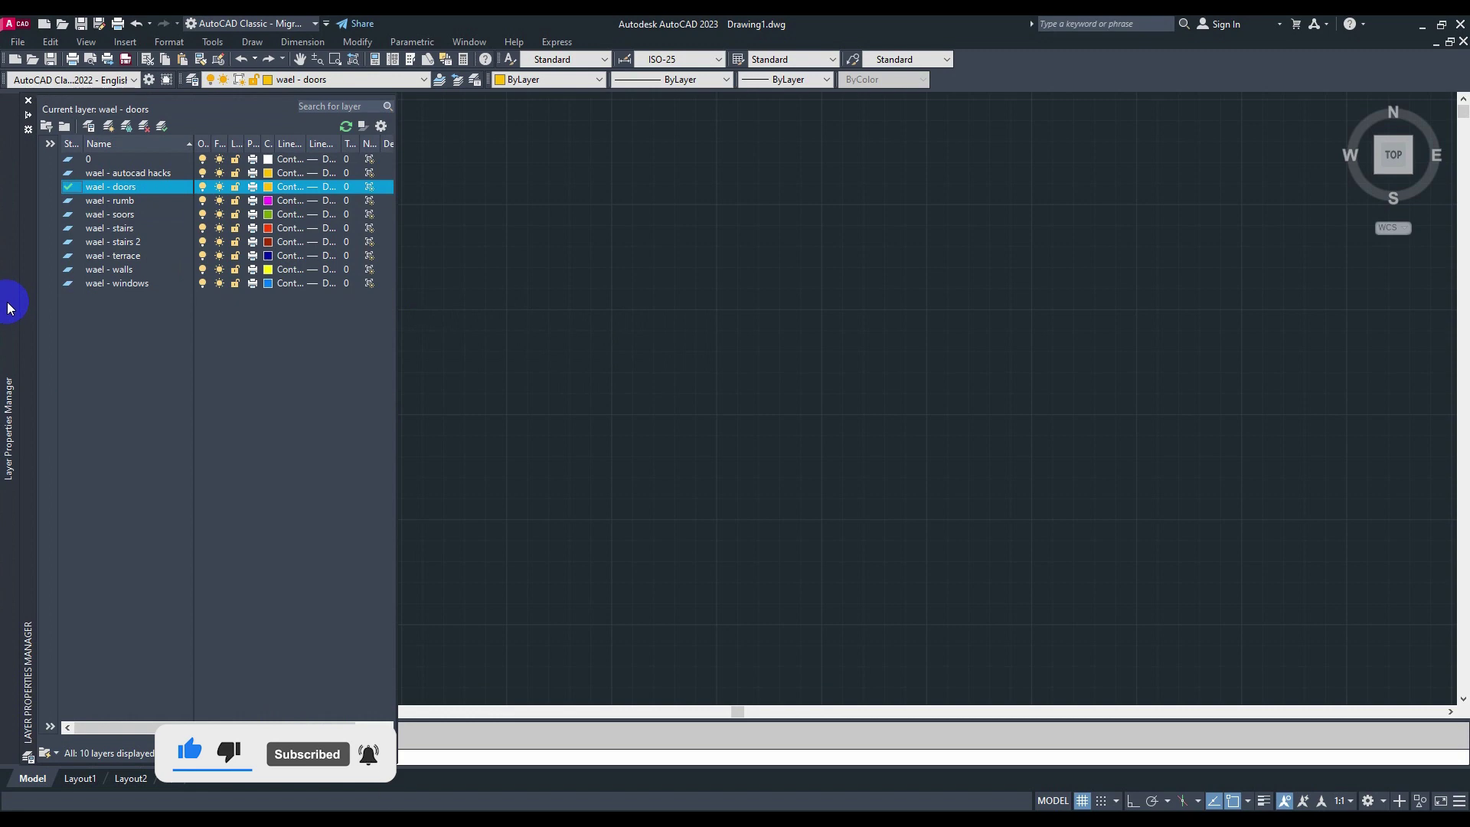